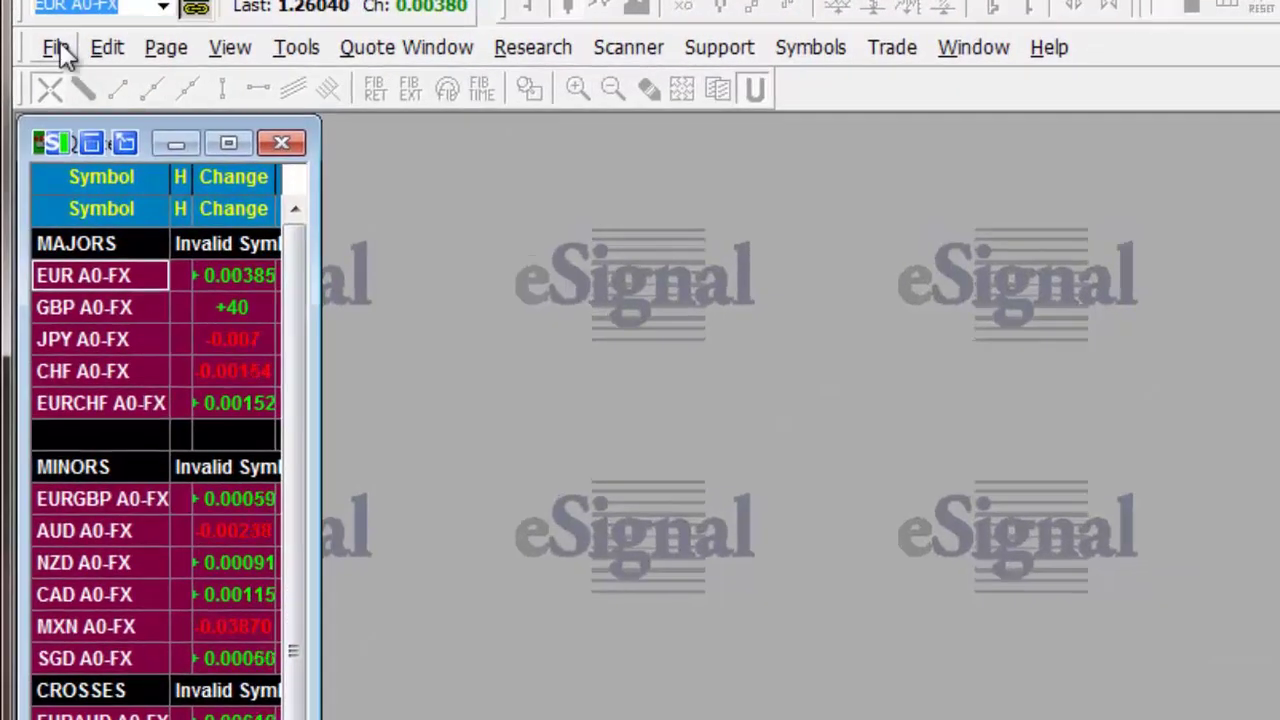
Step: Create a new advanced chart window using the Default Chart type
left_click(37, 33)
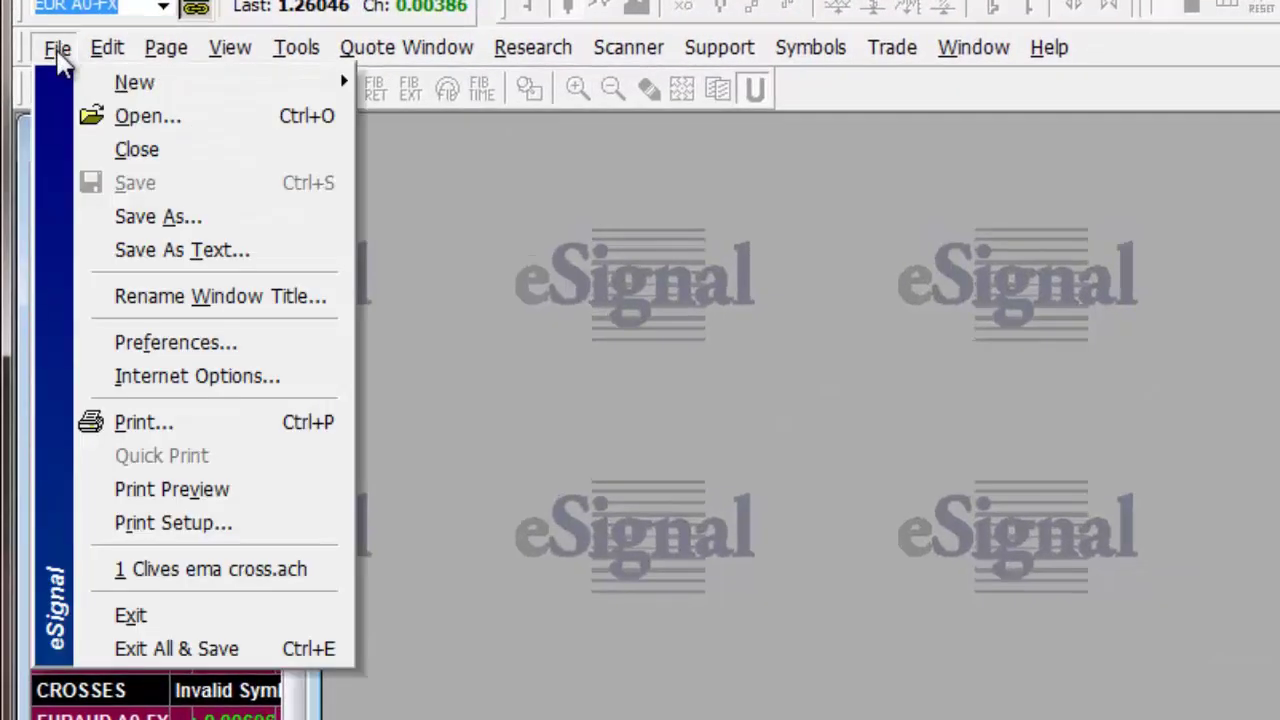
left_click(58, 55)
left_click(55, 57)
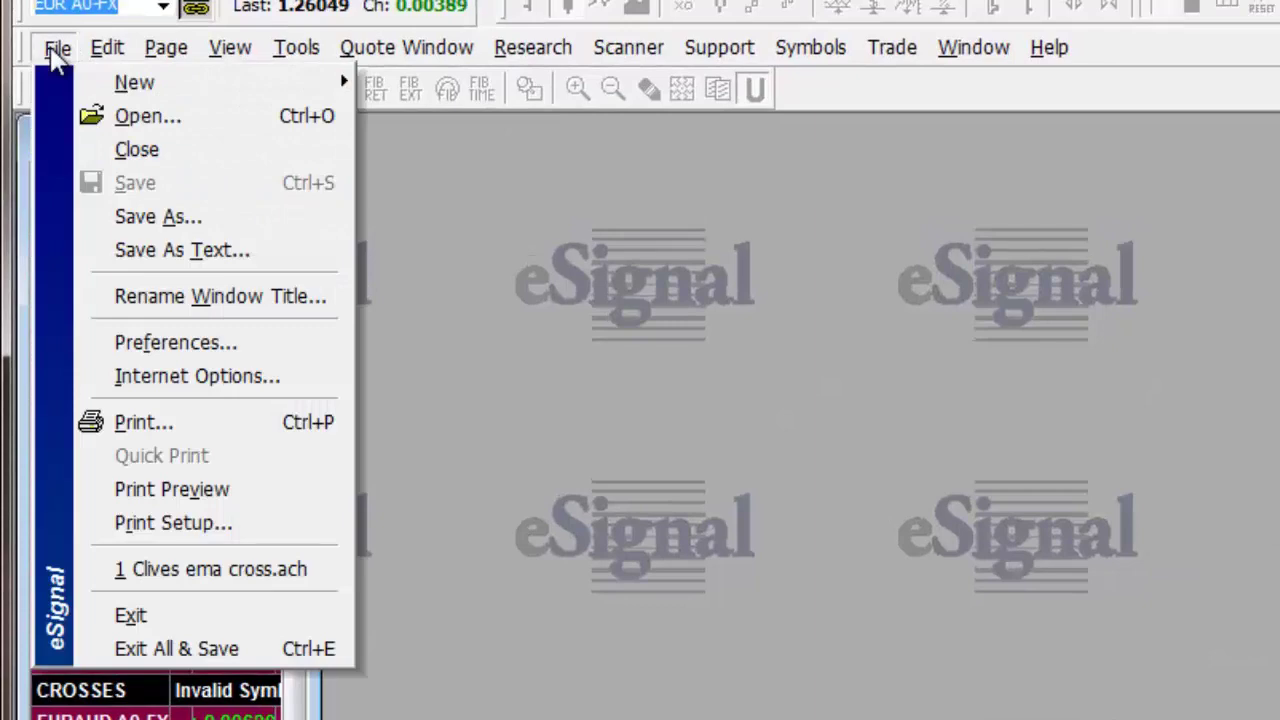
mouse_move(106, 88)
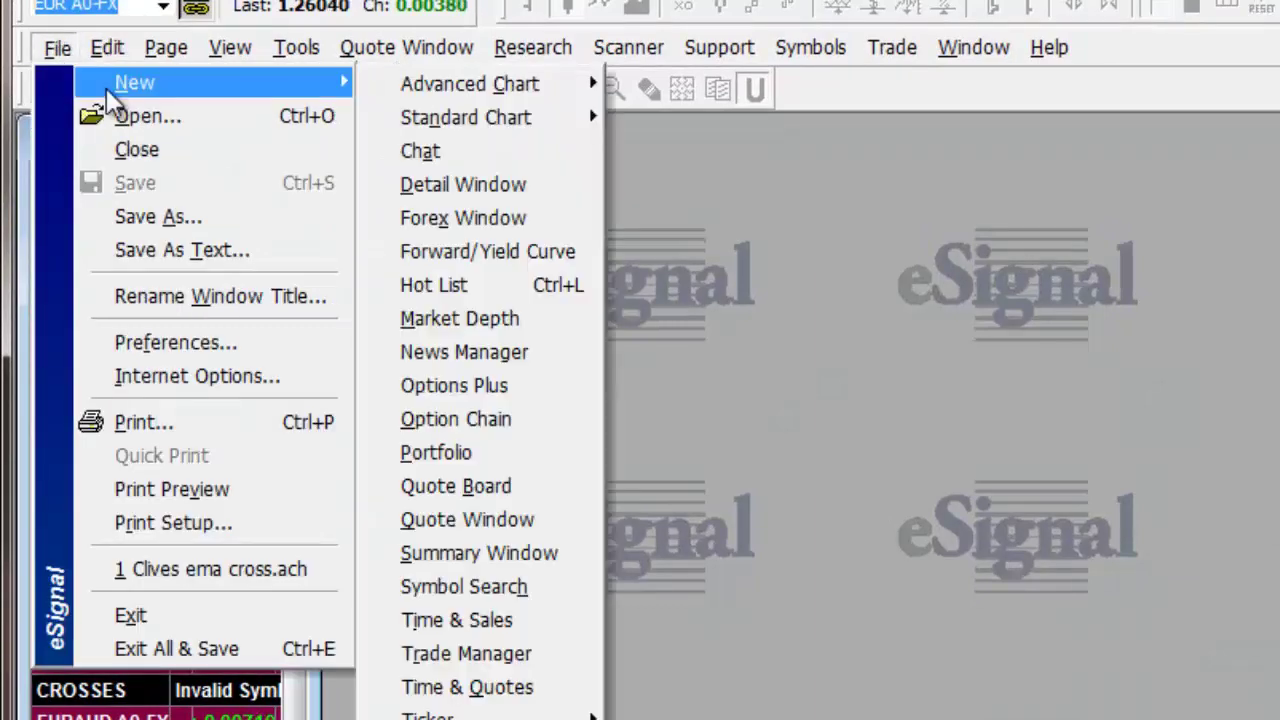
mouse_move(459, 86)
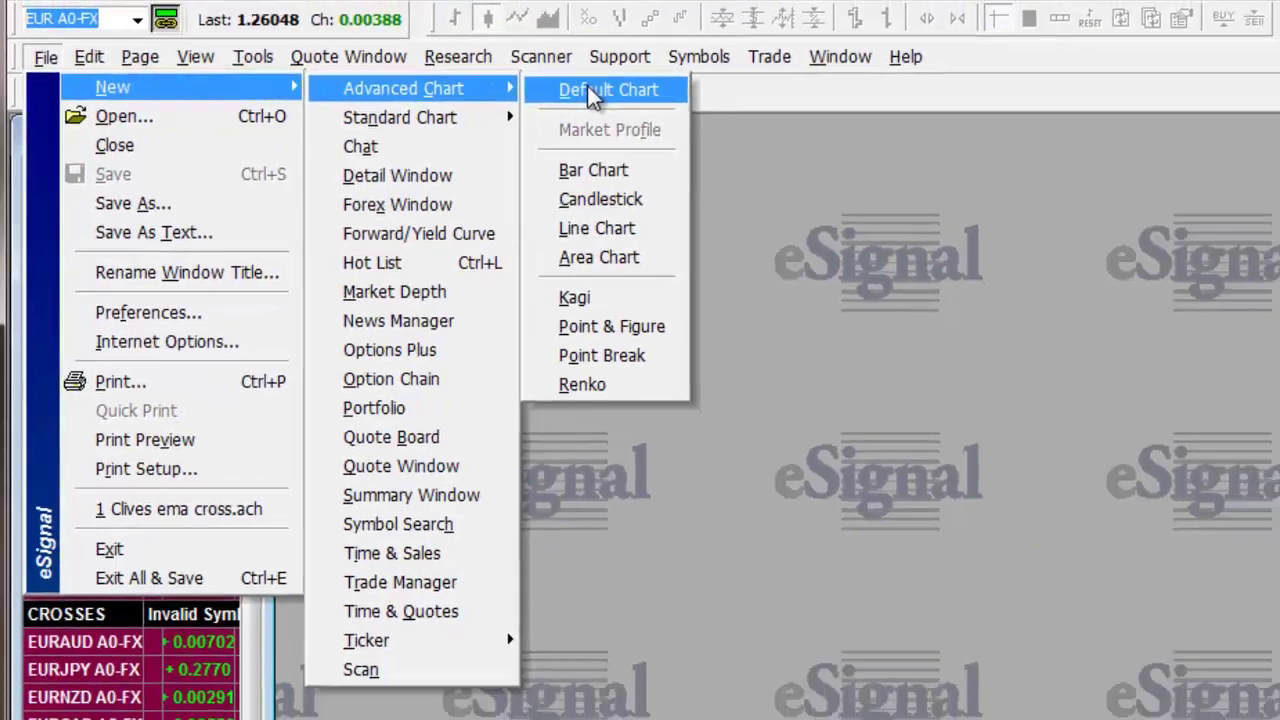
left_click(690, 88)
Step: Enlarge the EUR A0-FX chart window to fill the empty workspace beside the quote list
left_click_drag(226, 146, 419, 145)
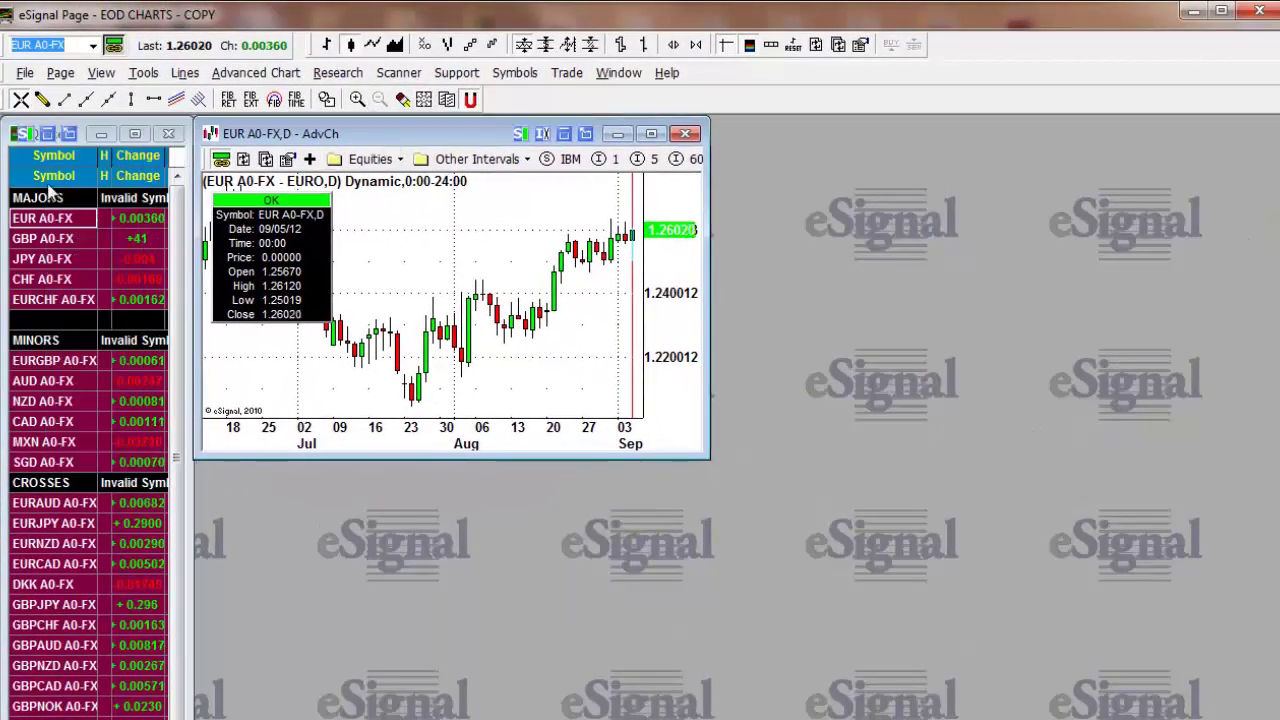
left_click(40, 227)
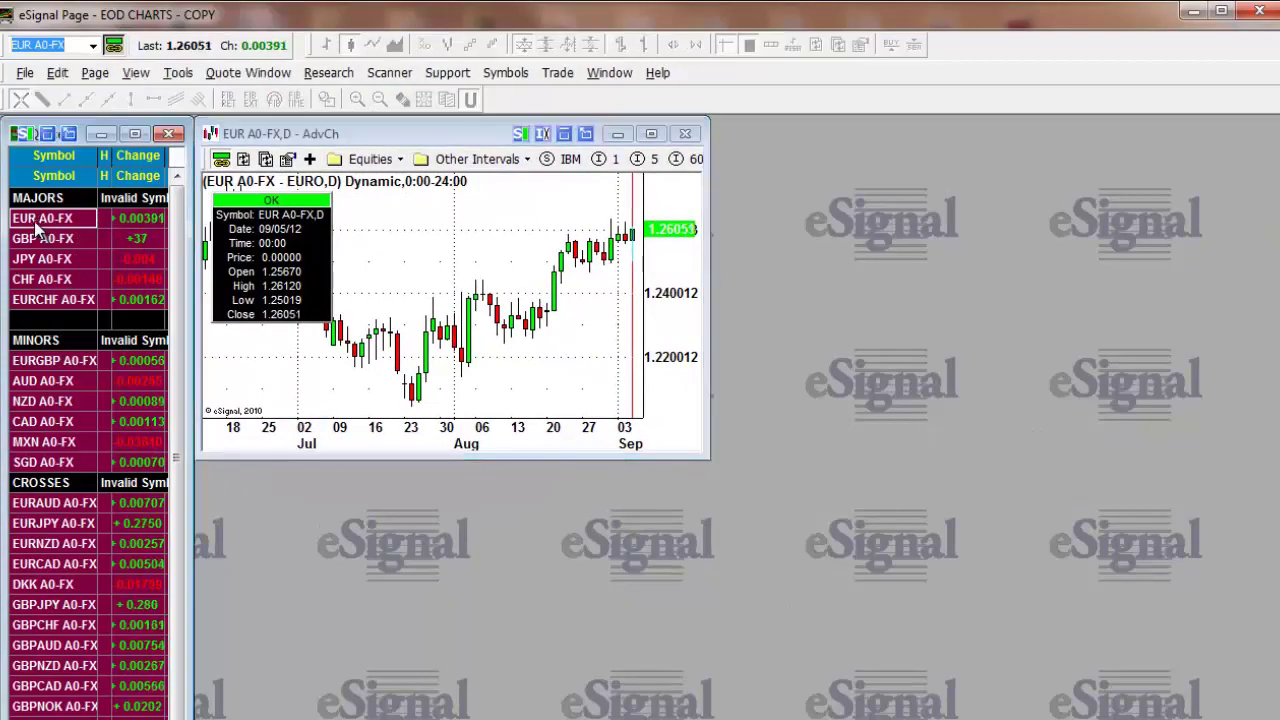
left_click(289, 135)
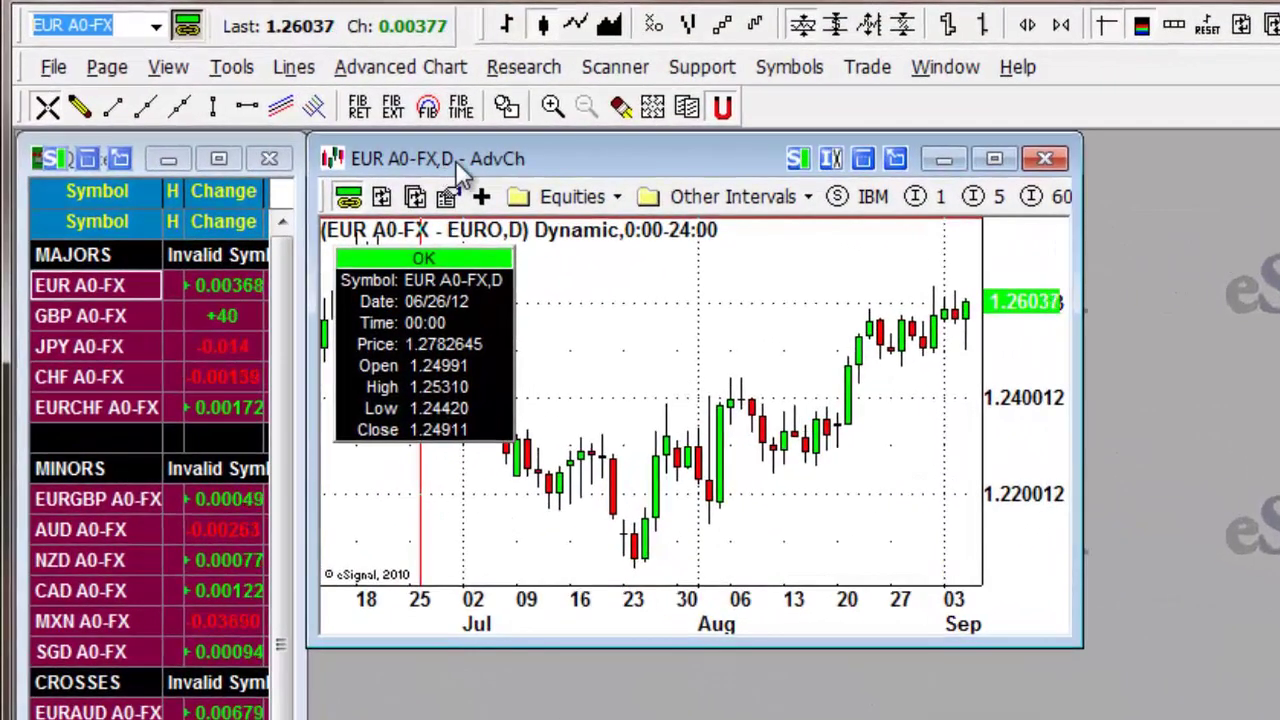
double_click(455, 160)
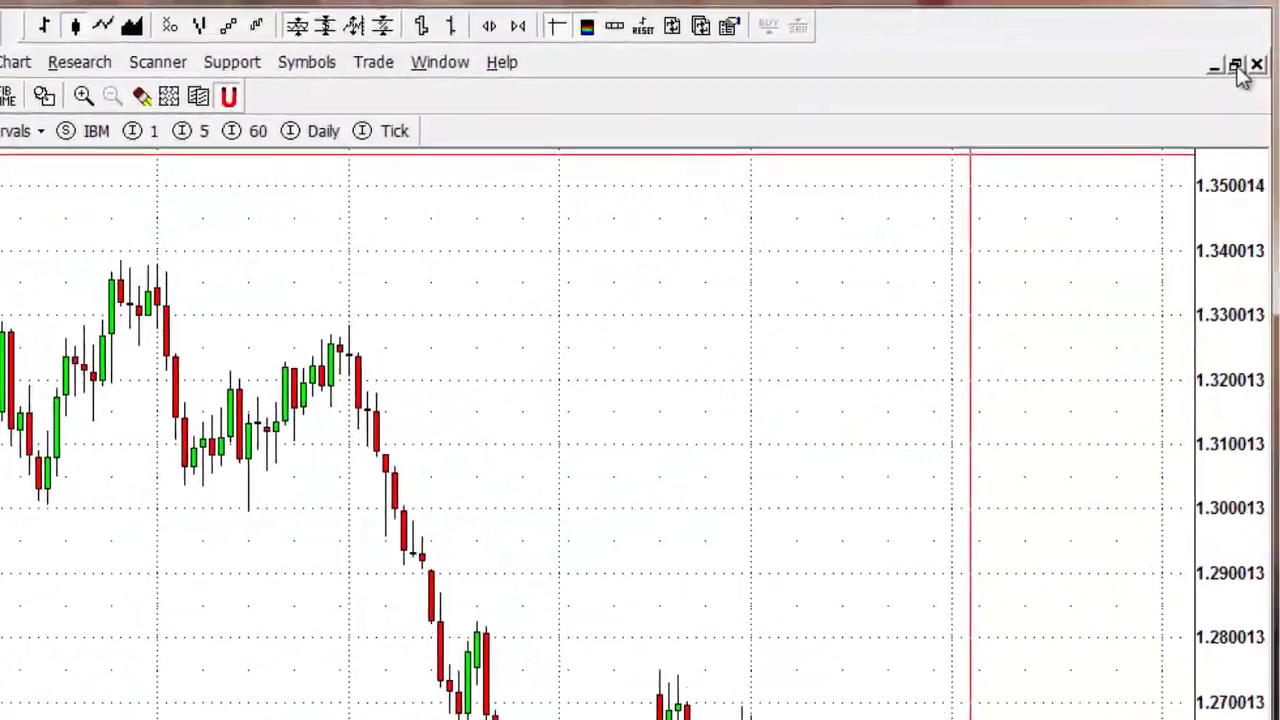
left_click(1232, 68)
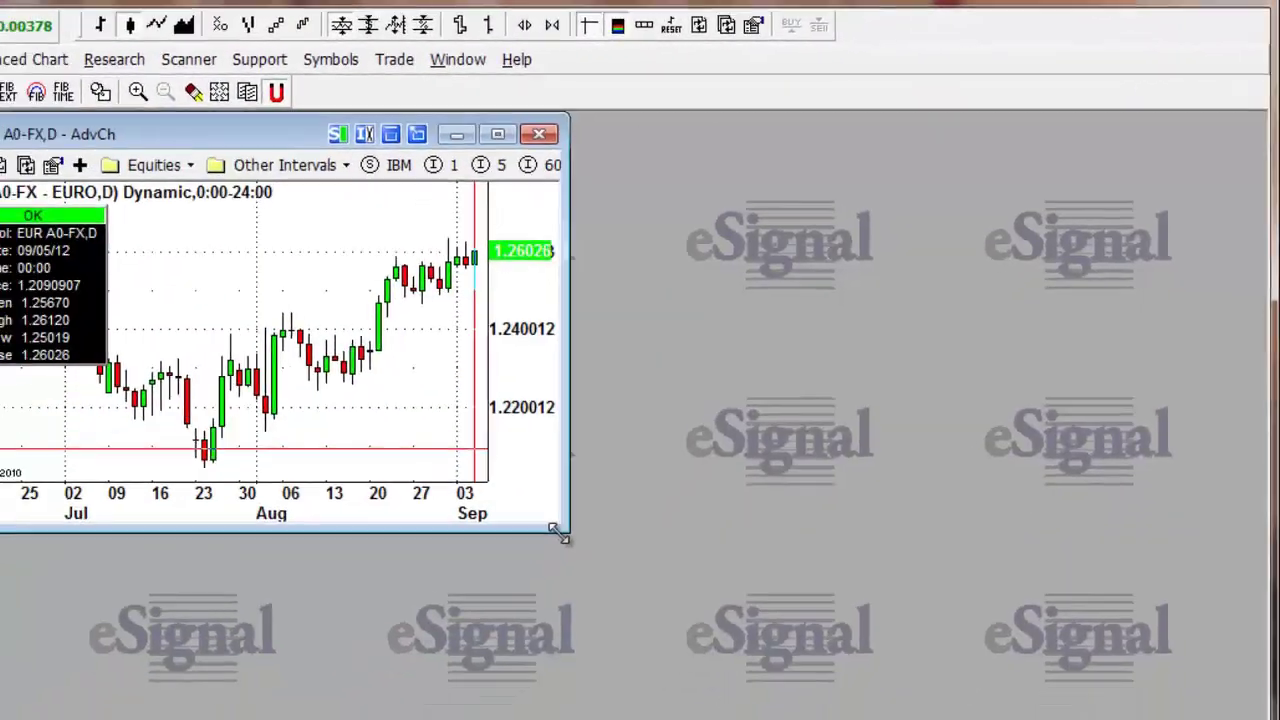
left_click_drag(560, 535, 1242, 719)
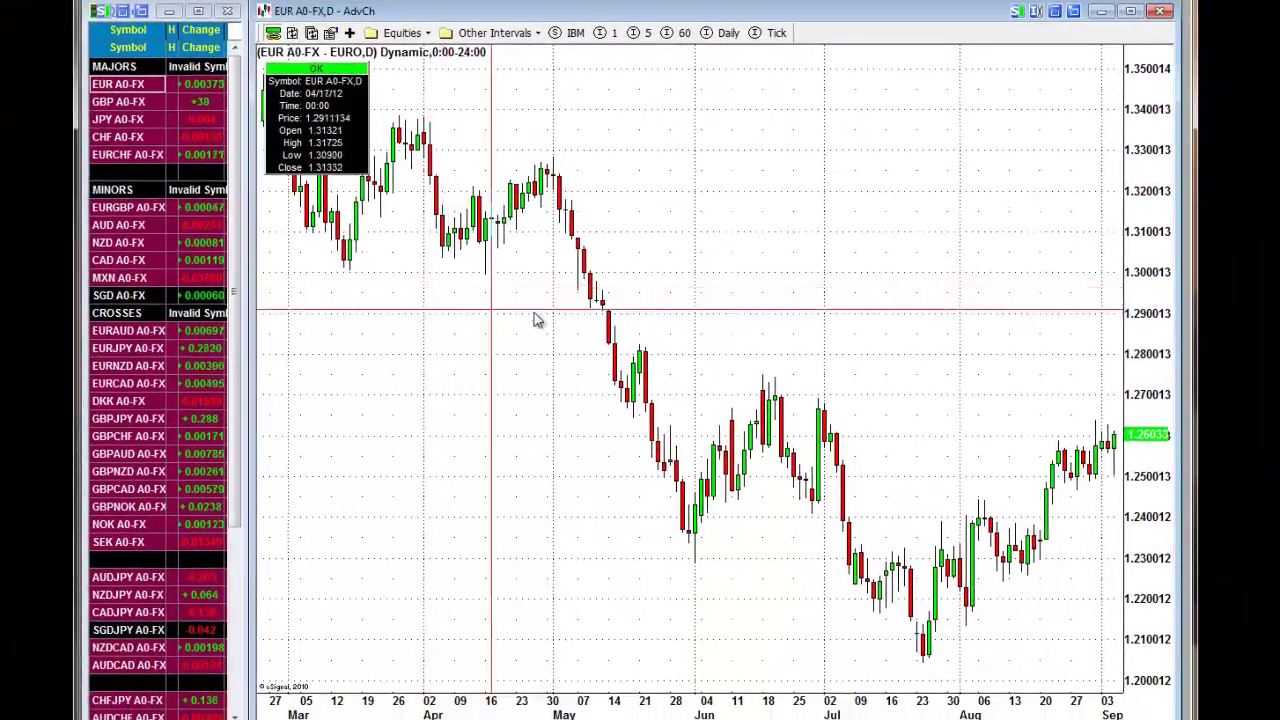
Step: Set the chart to No Symbol Link and select several currency pairs in the quote list to test the link
left_click(1016, 11)
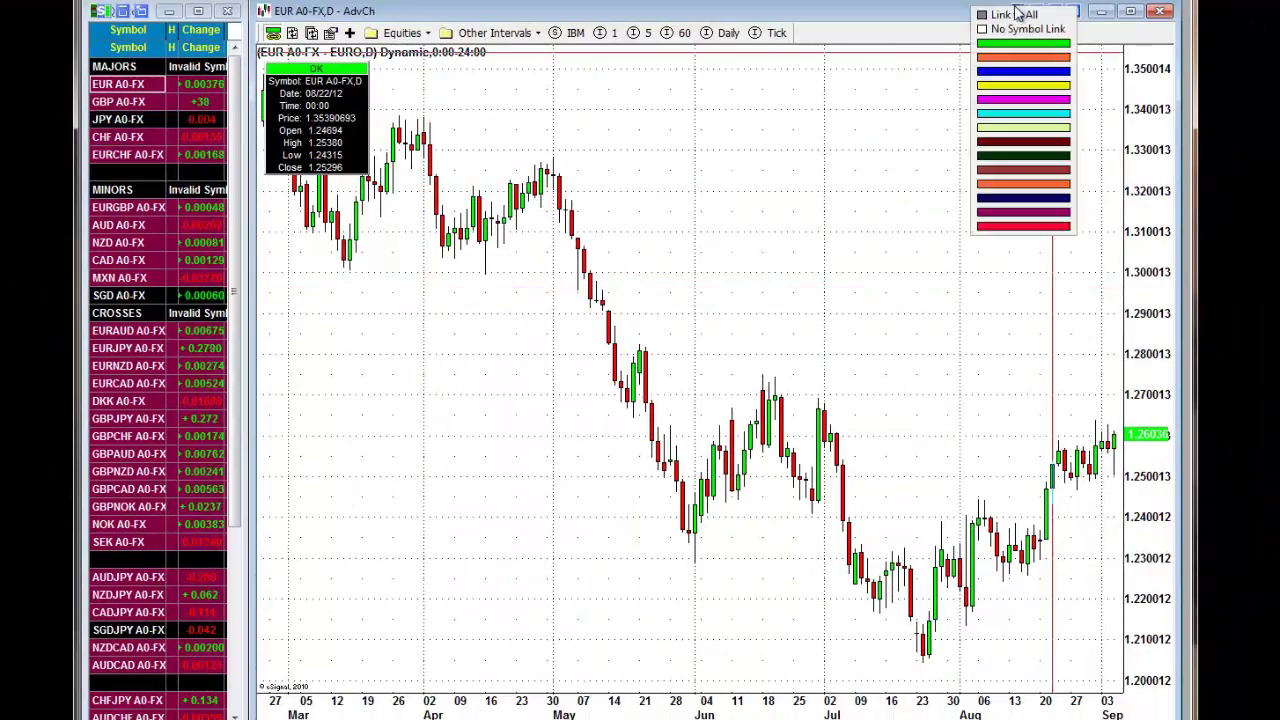
left_click(1020, 29)
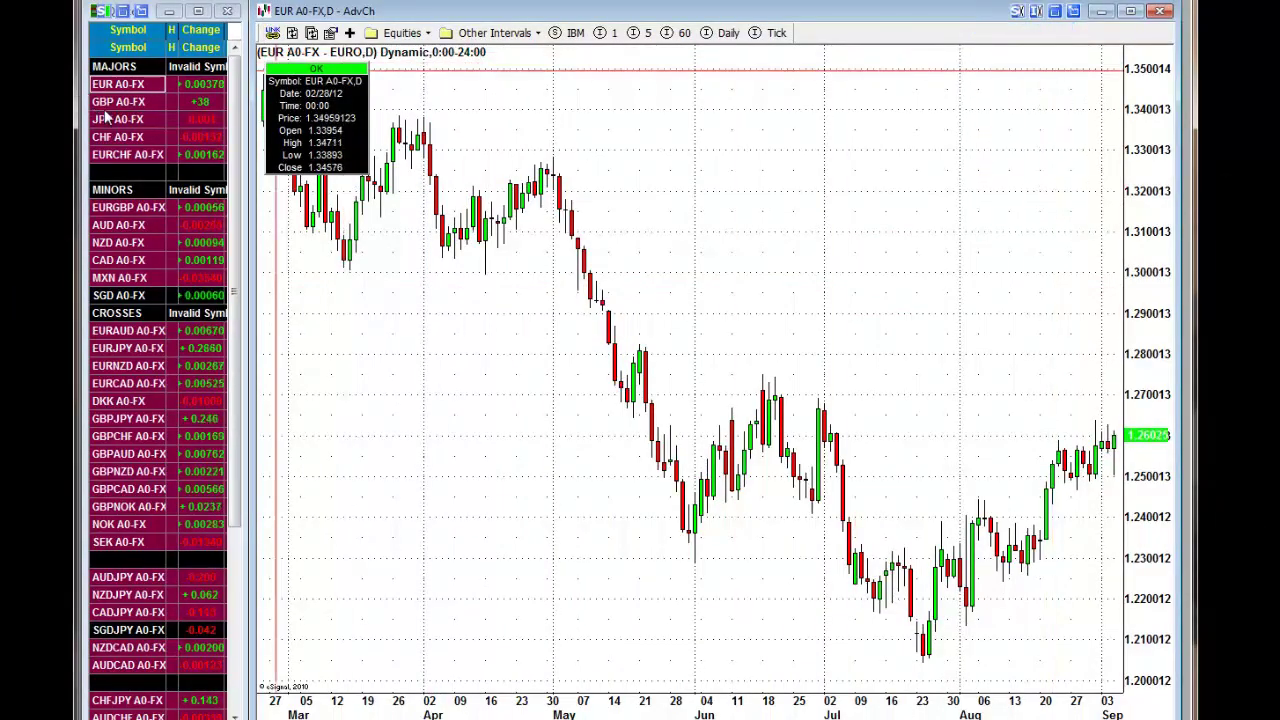
left_click(112, 102)
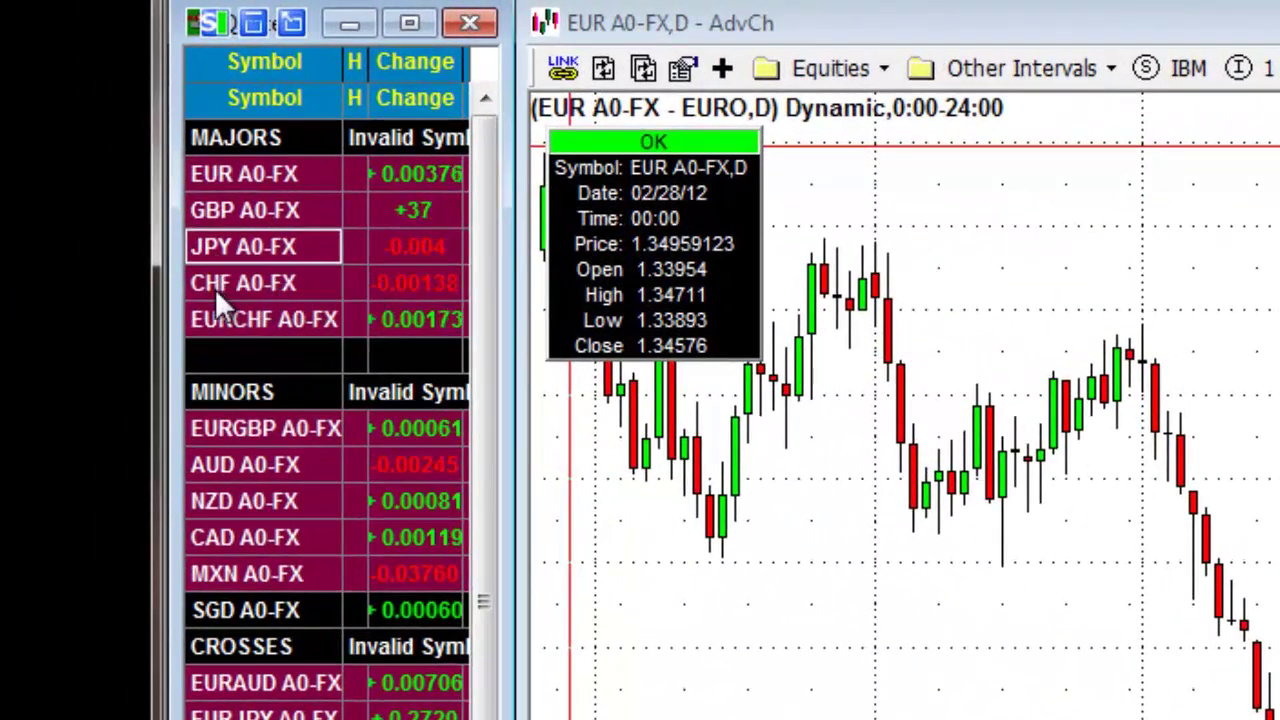
left_click(160, 190)
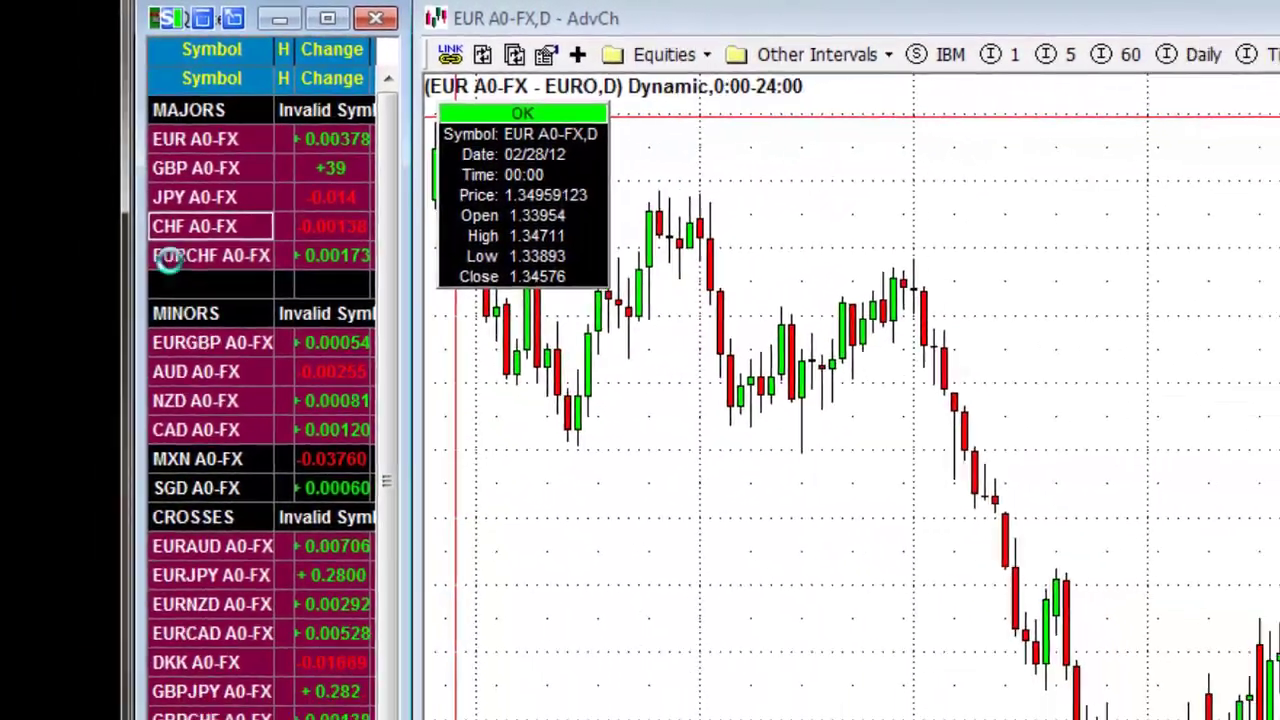
left_click(168, 256)
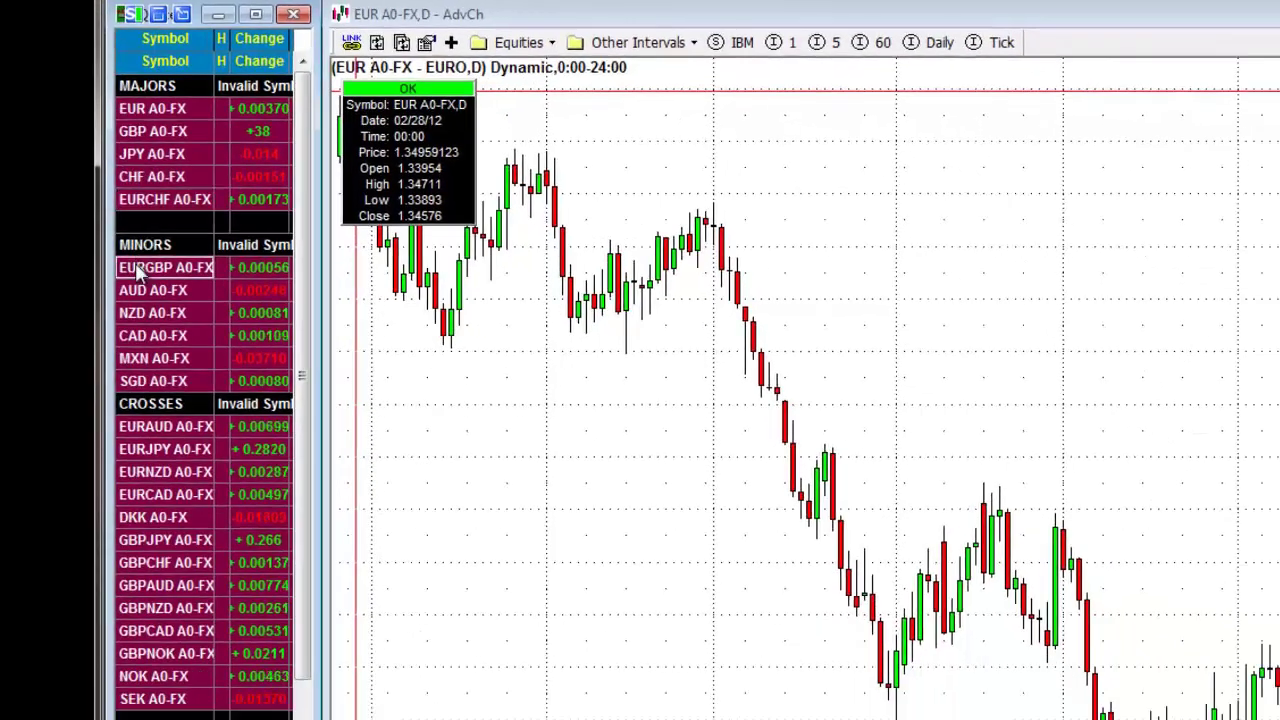
left_click(177, 160)
left_click(168, 105)
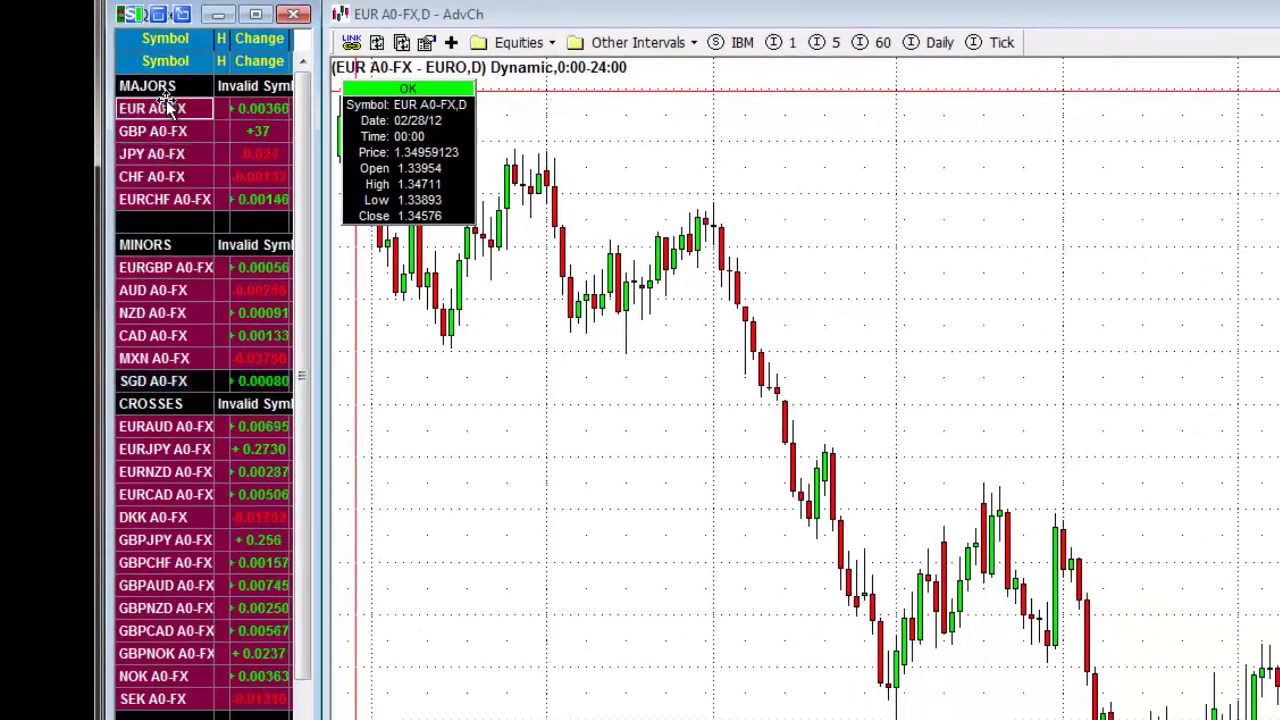
left_click(157, 175)
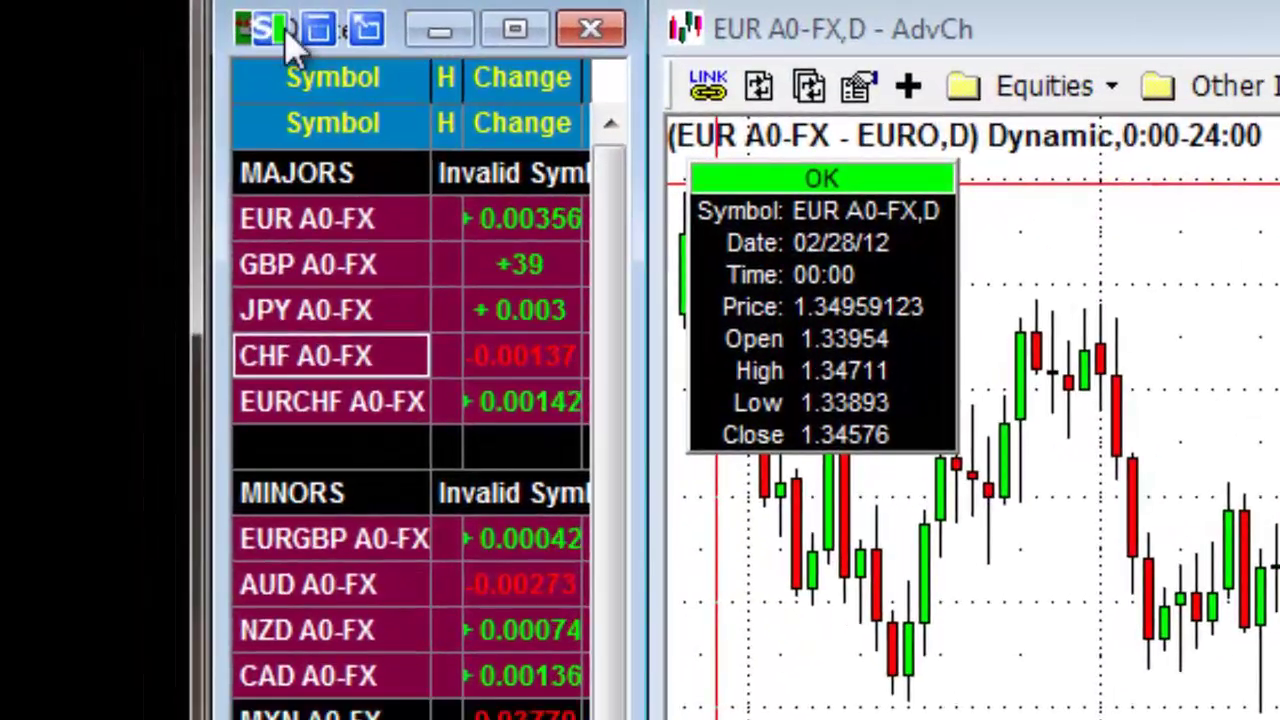
Step: Link the chart to the quote list with the green symbol link, and load JPY, GBP and EUR A0-FX in turn
left_click(132, 14)
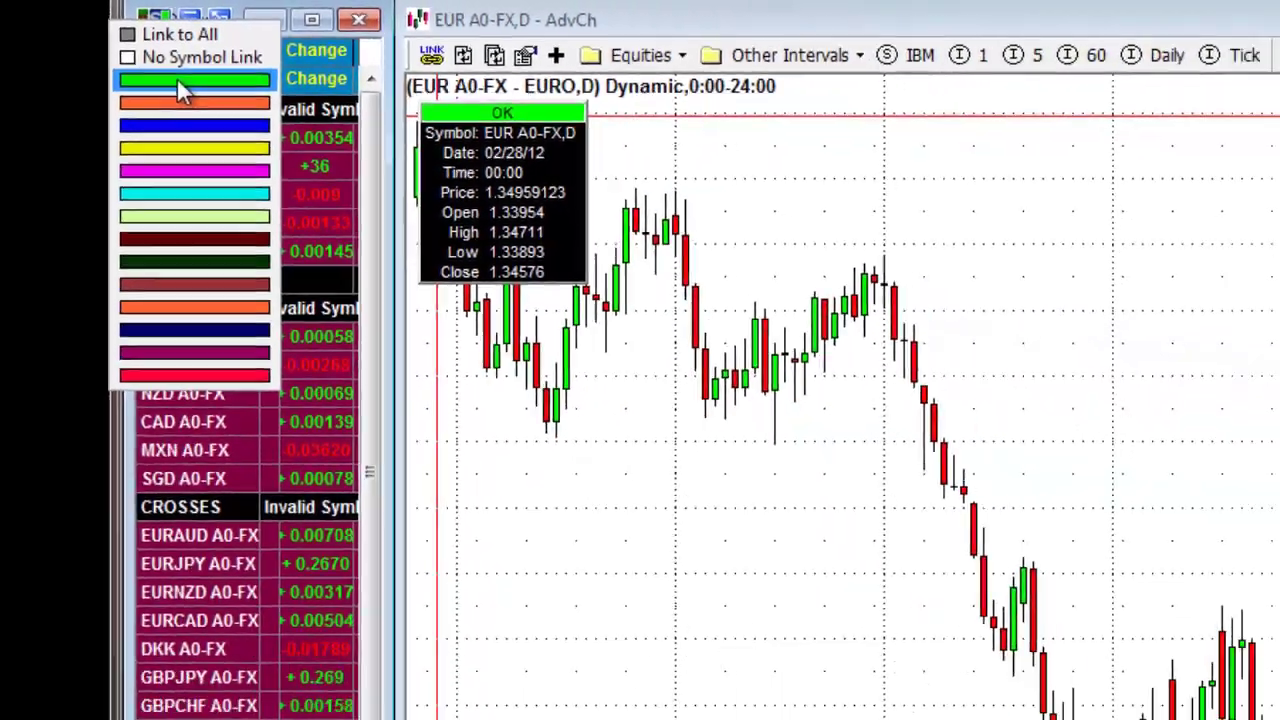
left_click(310, 125)
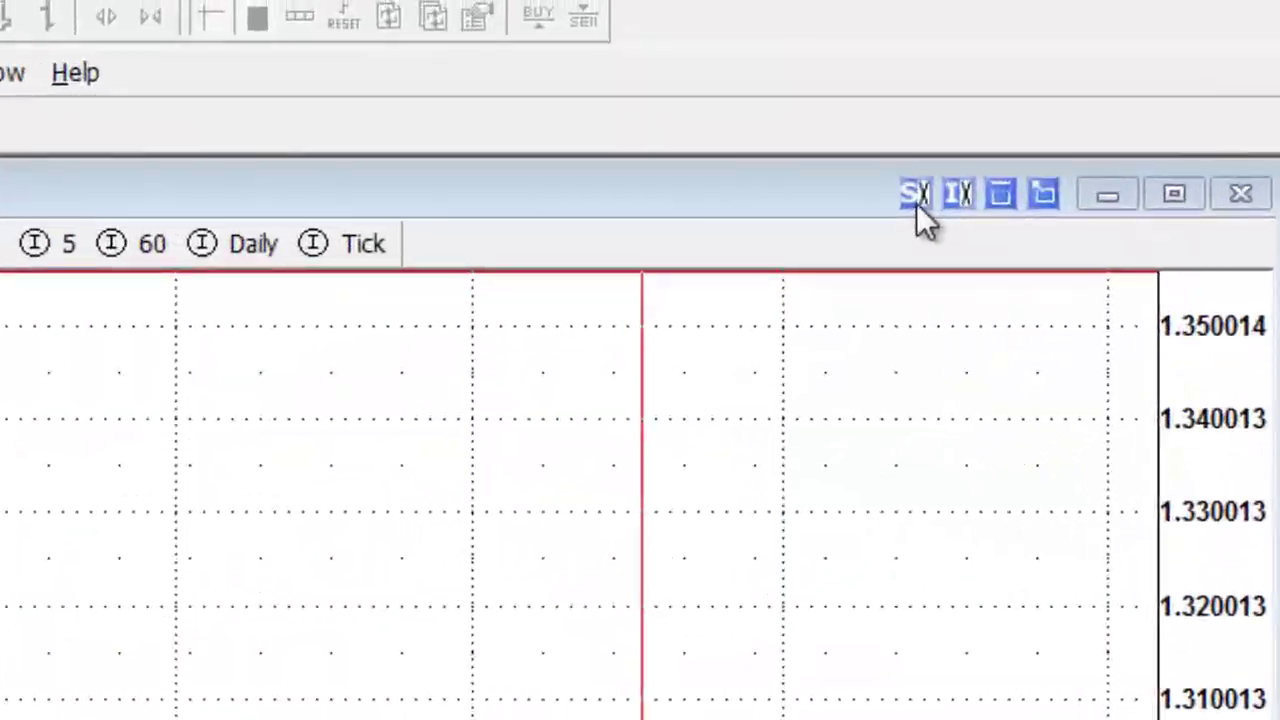
left_click(932, 122)
left_click(938, 198)
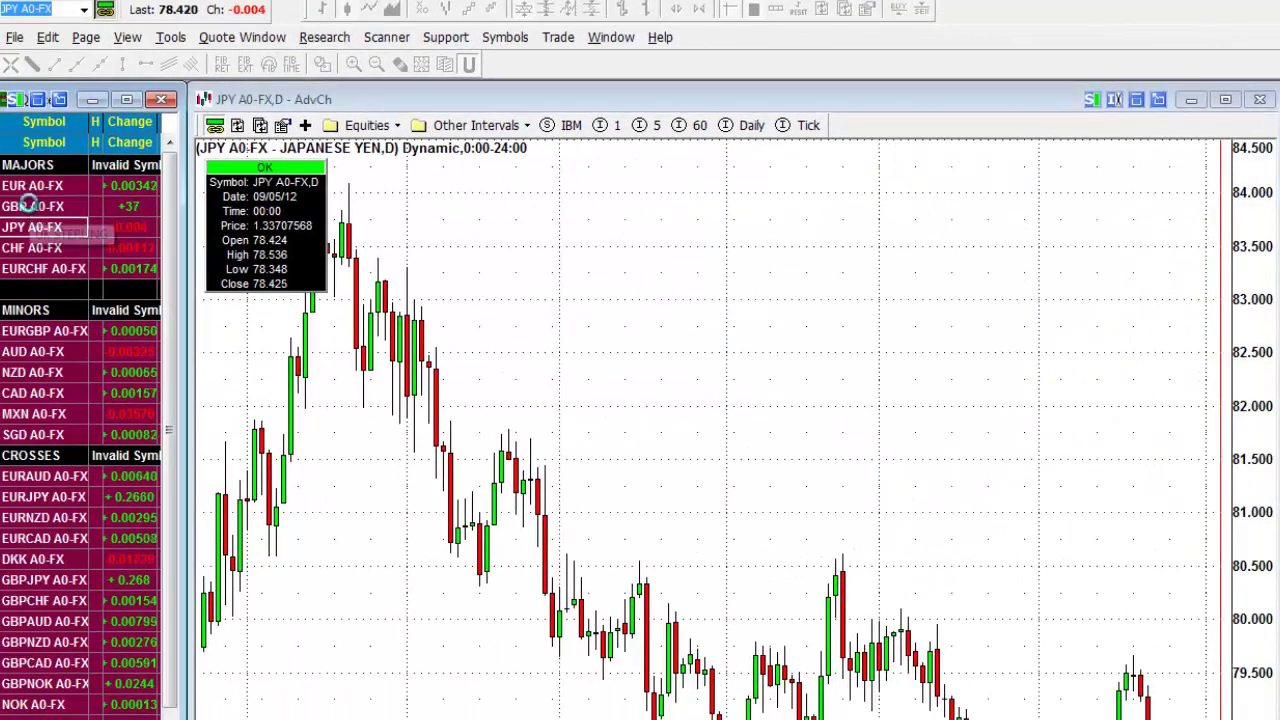
left_click(0, 282)
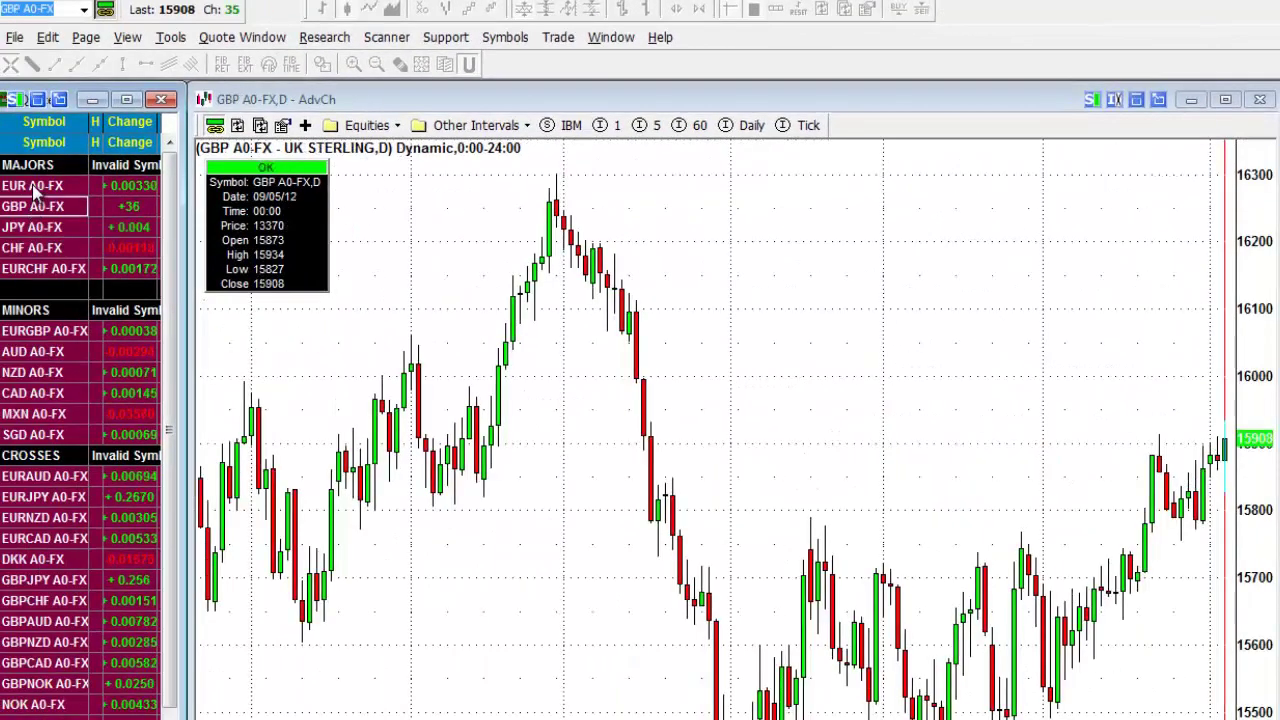
left_click(32, 188)
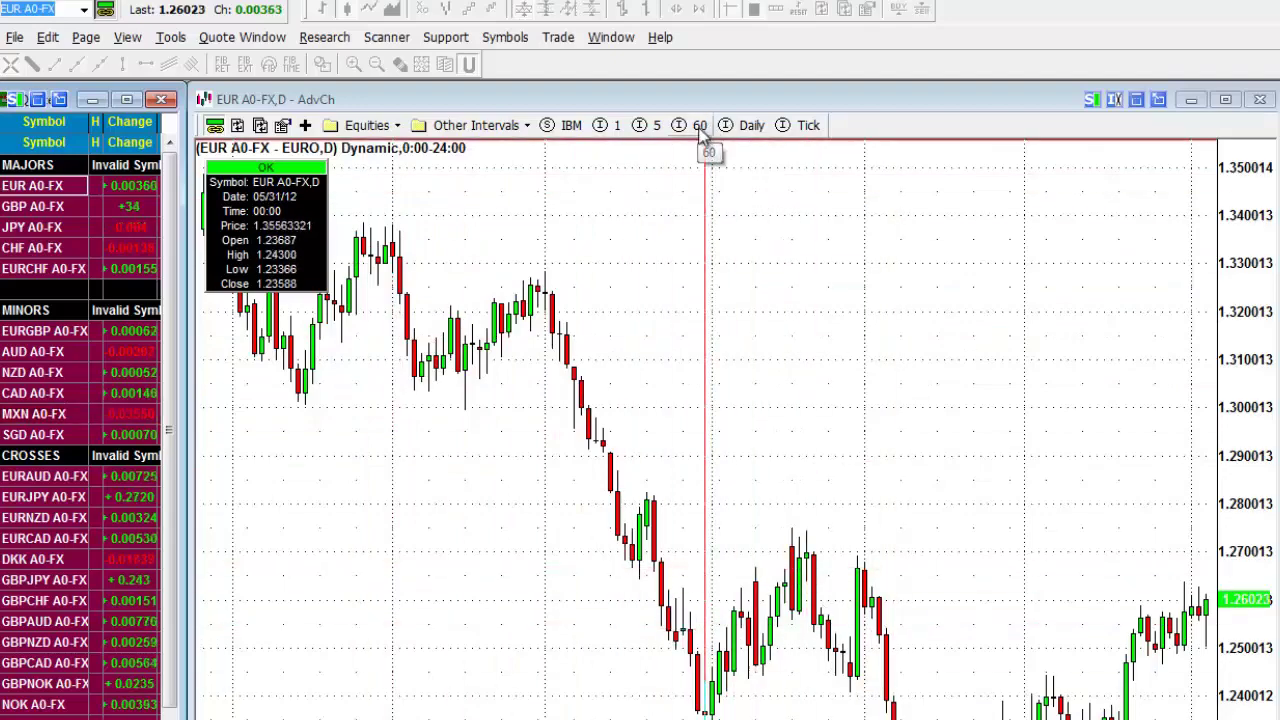
Step: Switch the EUR A0-FX chart to the 60-minute interval, followed by the 5-minute interval
left_click(701, 128)
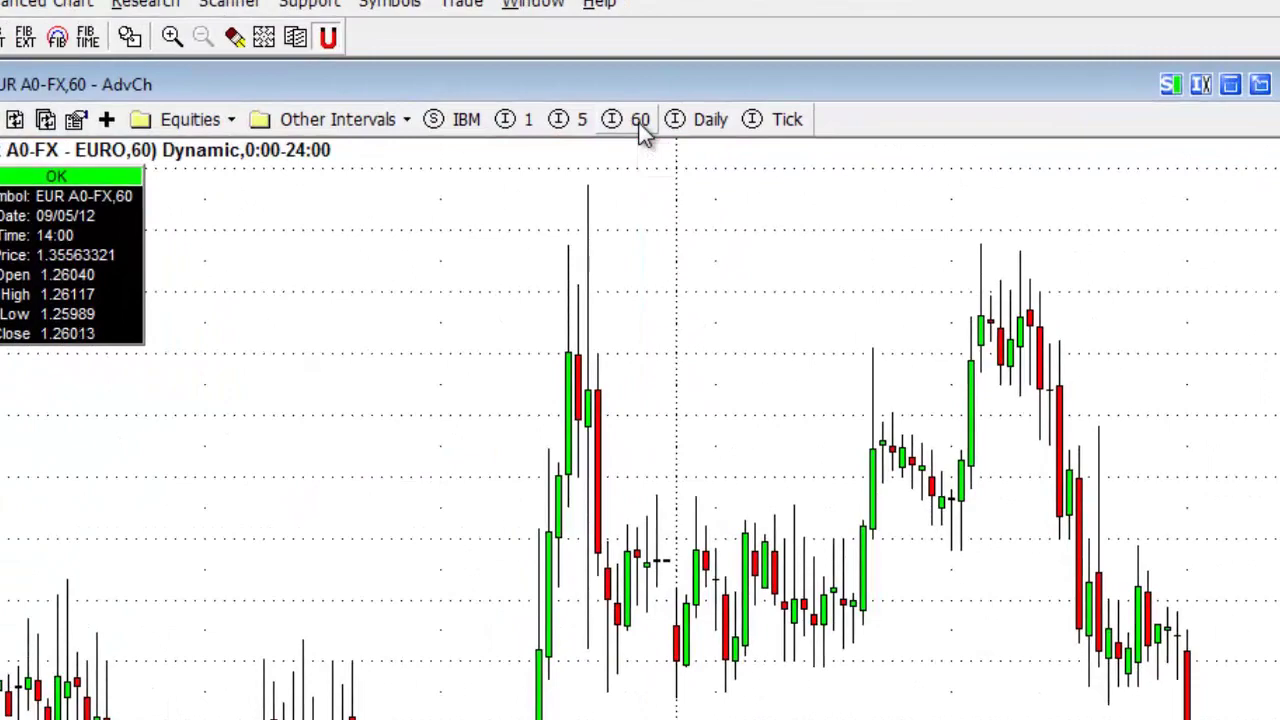
left_click(574, 128)
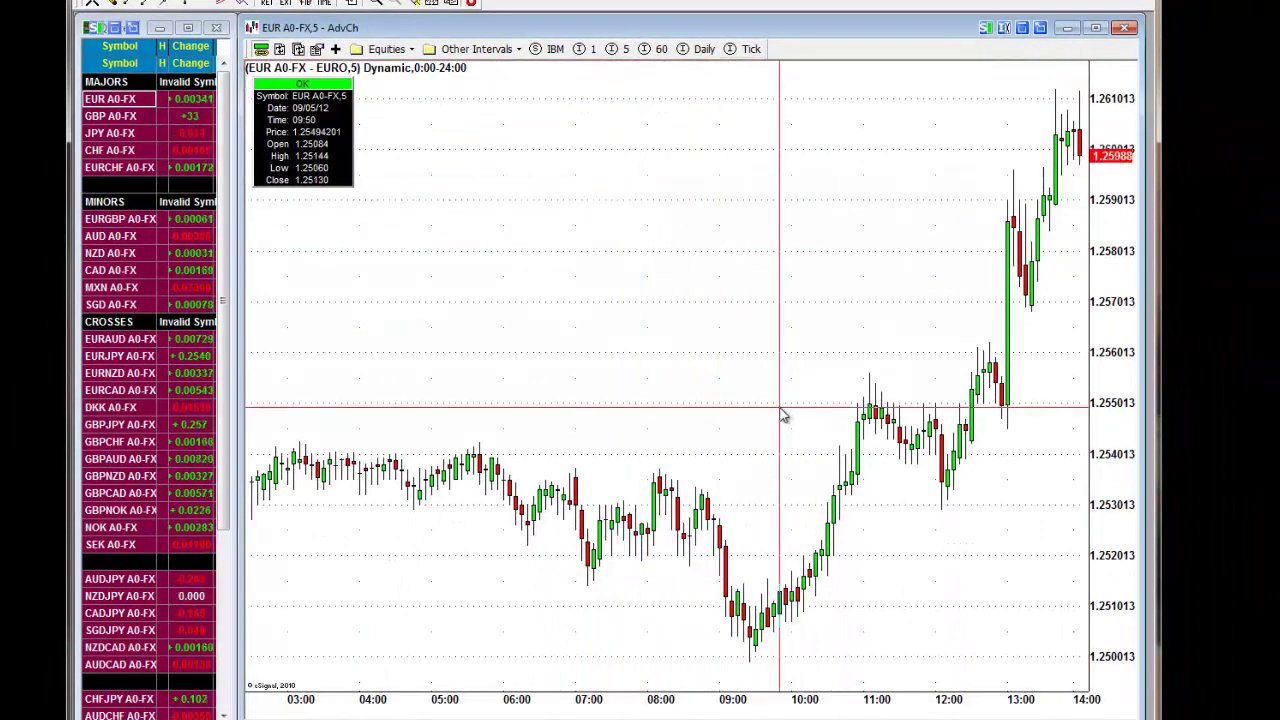
scroll(783, 414, "down", 1)
scroll(730, 400, "down", 1)
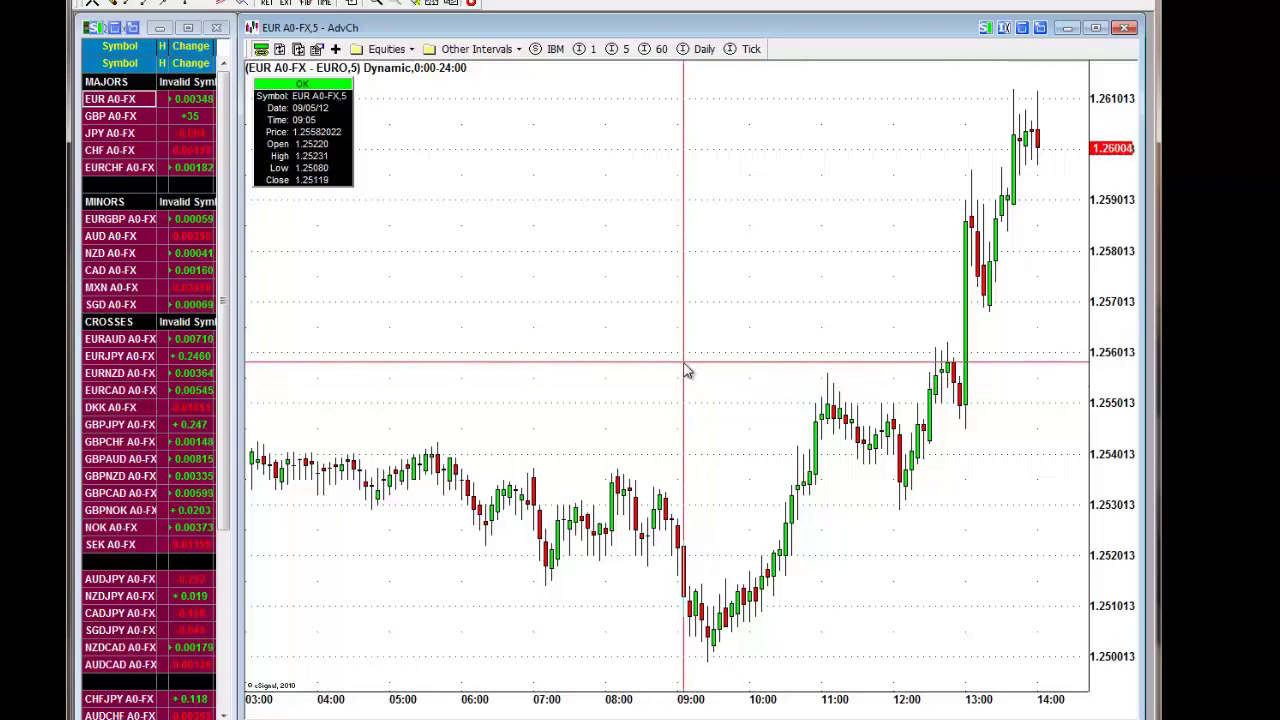
Step: Change the EUR A0-FX chart to the custom intervals 240 and 30 minutes in turn
type("240")
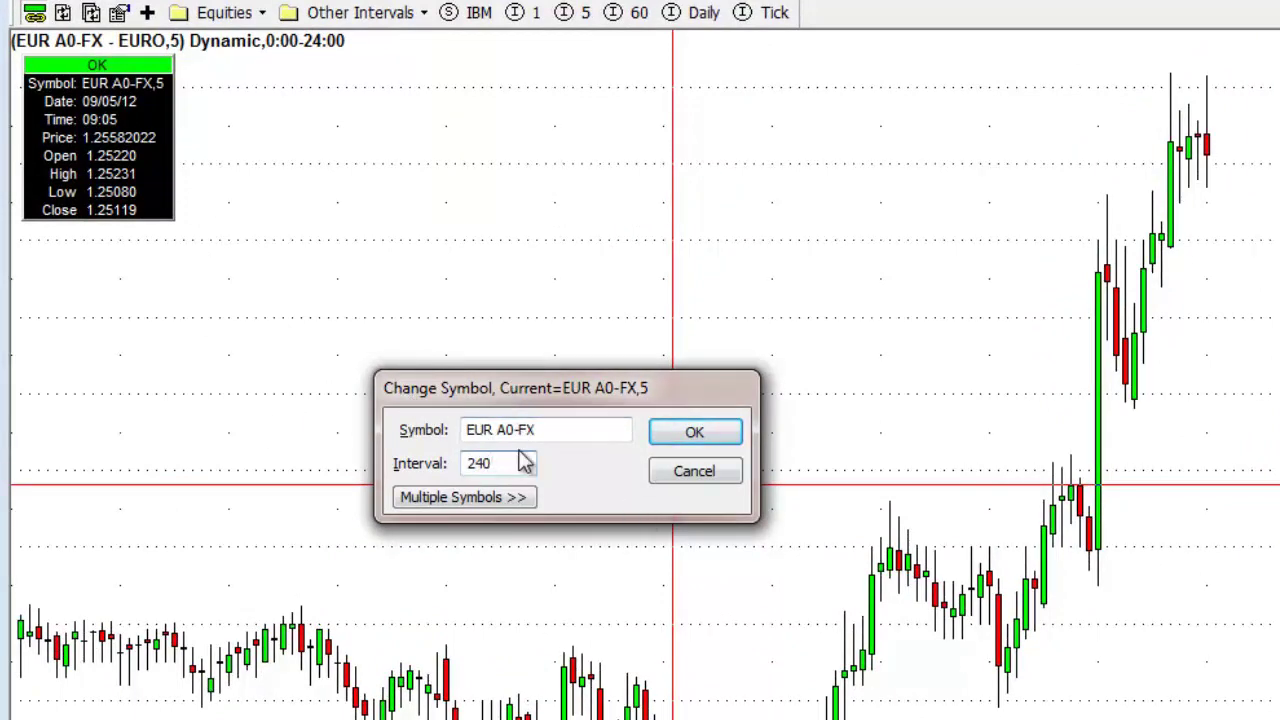
left_click(729, 434)
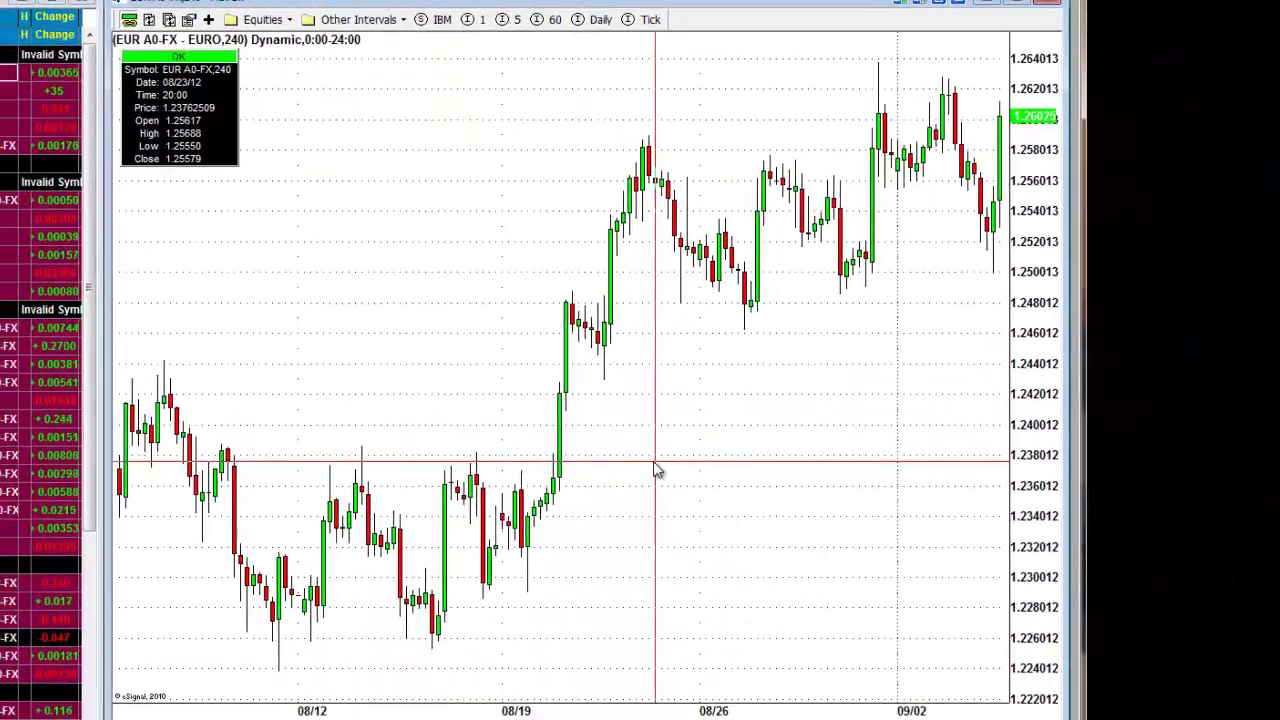
type("30")
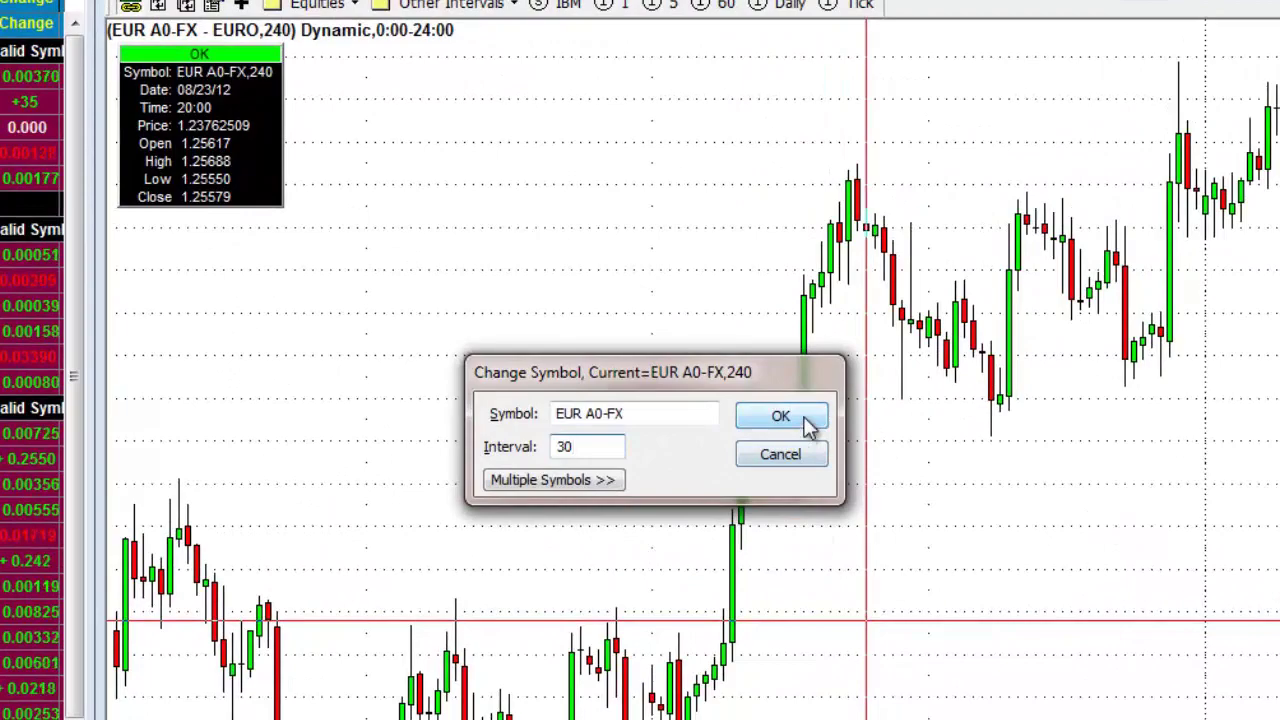
left_click(806, 422)
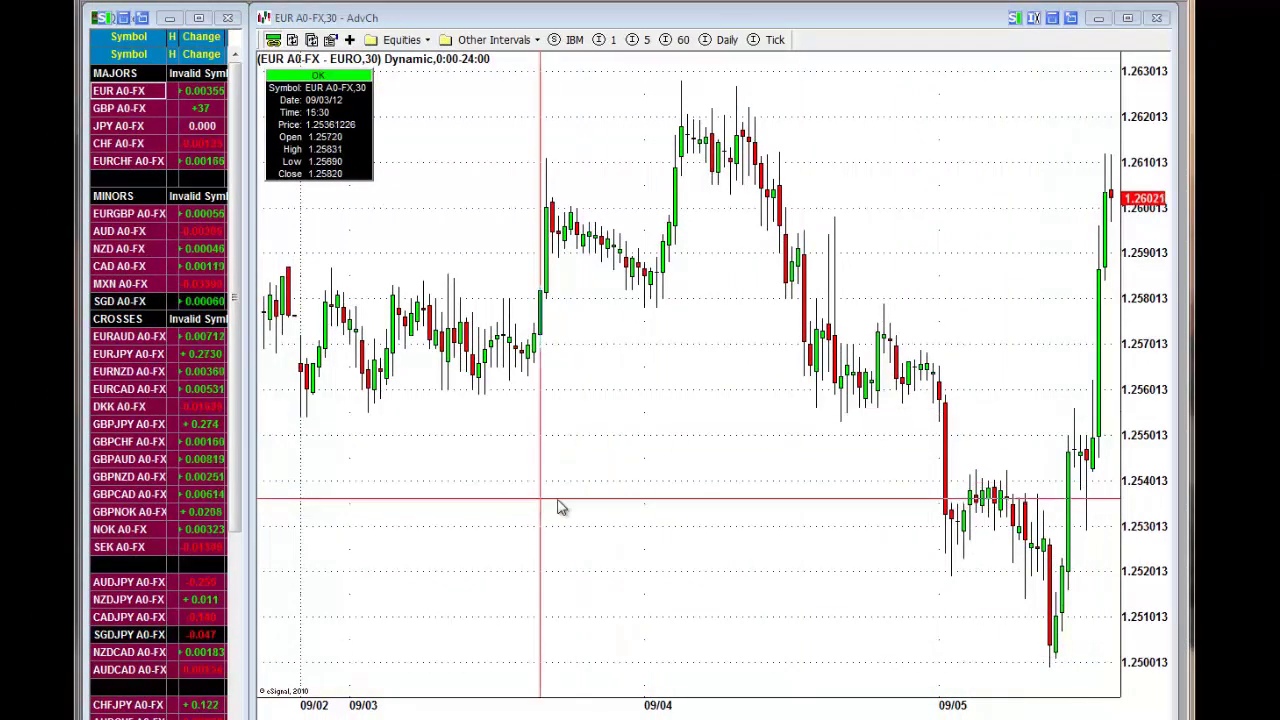
Step: Set the chart to the Daily interval and shift the price bars left to leave space after the latest bar
left_click(725, 44)
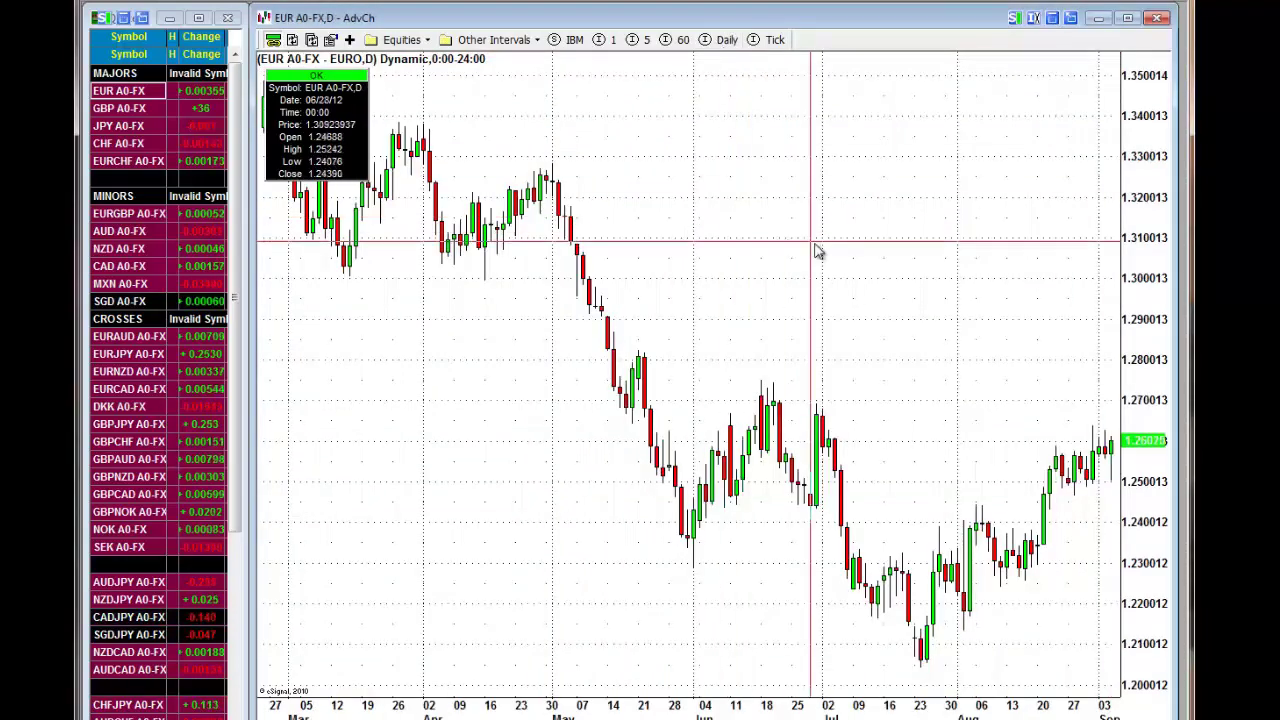
left_click_drag(809, 249, 751, 260)
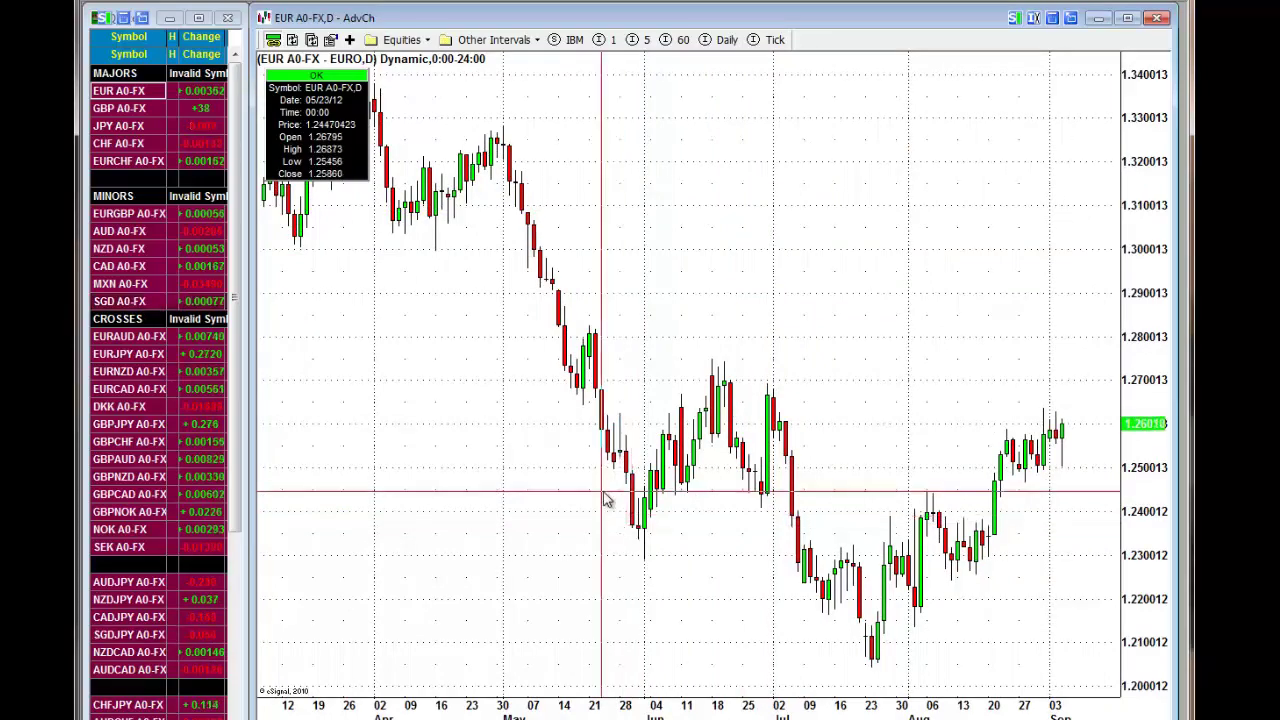
Step: Hide the horizontal and vertical grid lines in the EUR A0-FX chart's properties and apply the change
right_click(682, 318)
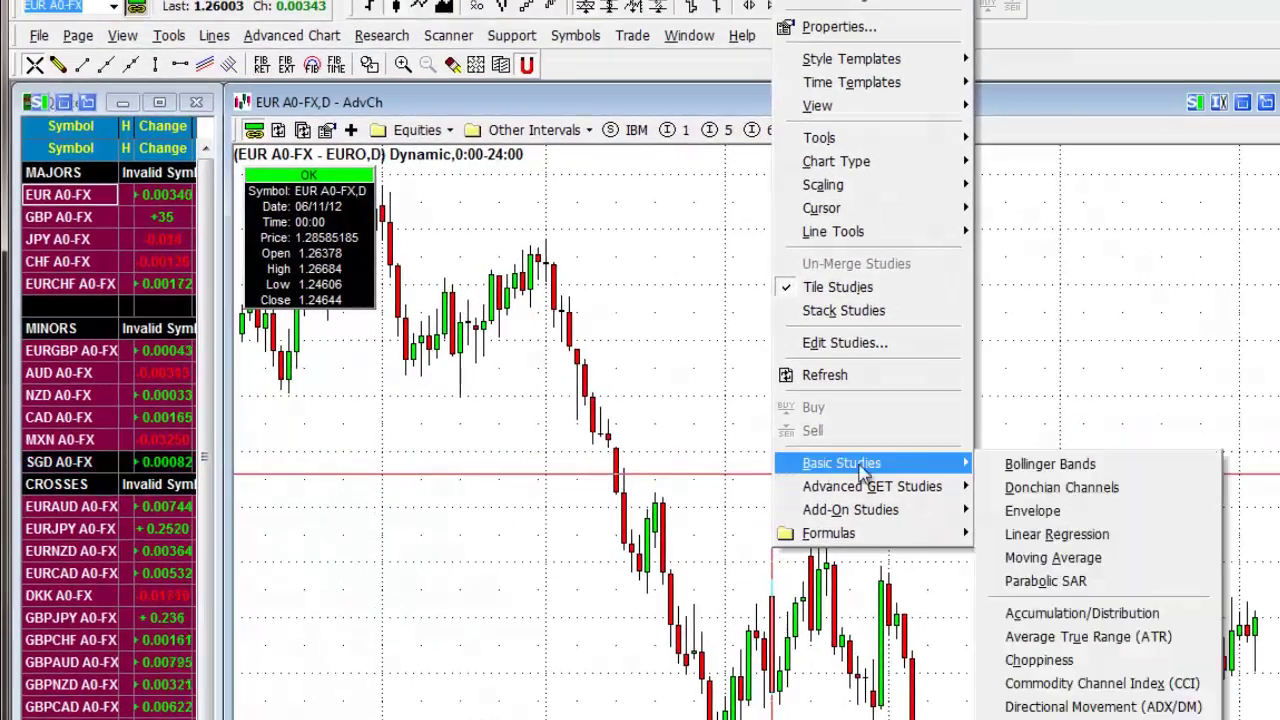
left_click(720, 371)
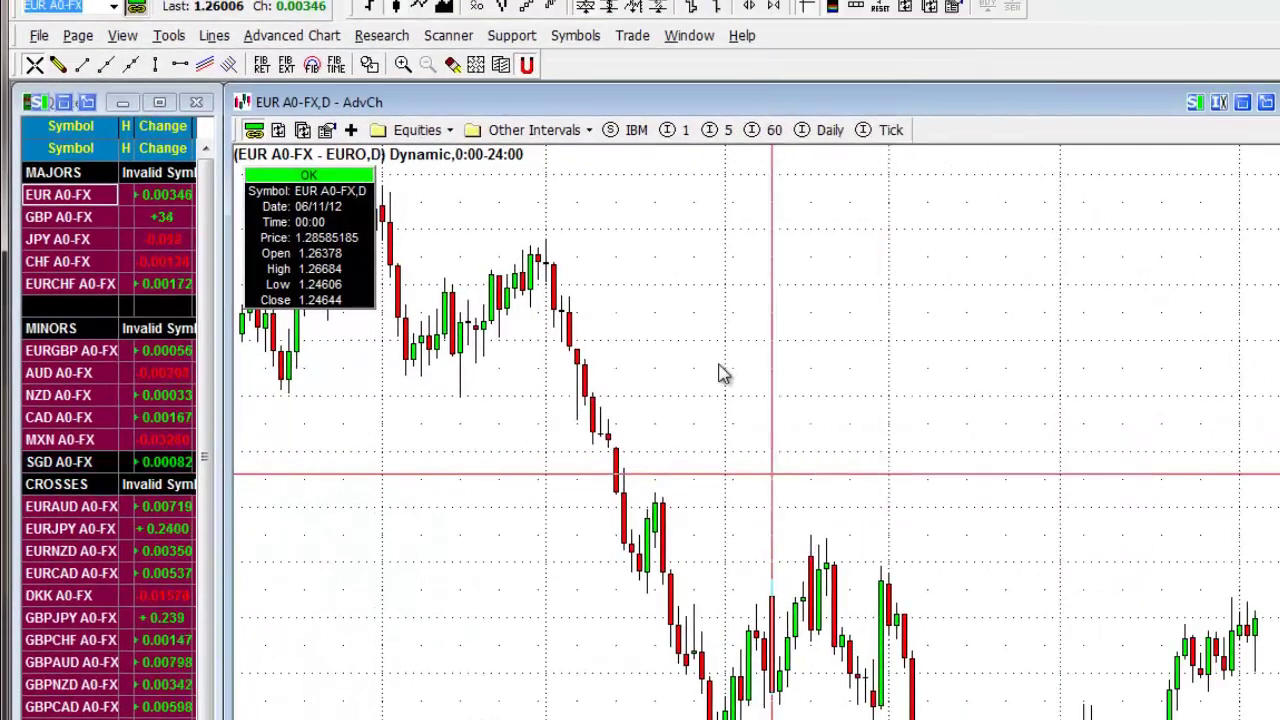
right_click(718, 367)
left_click(868, 443)
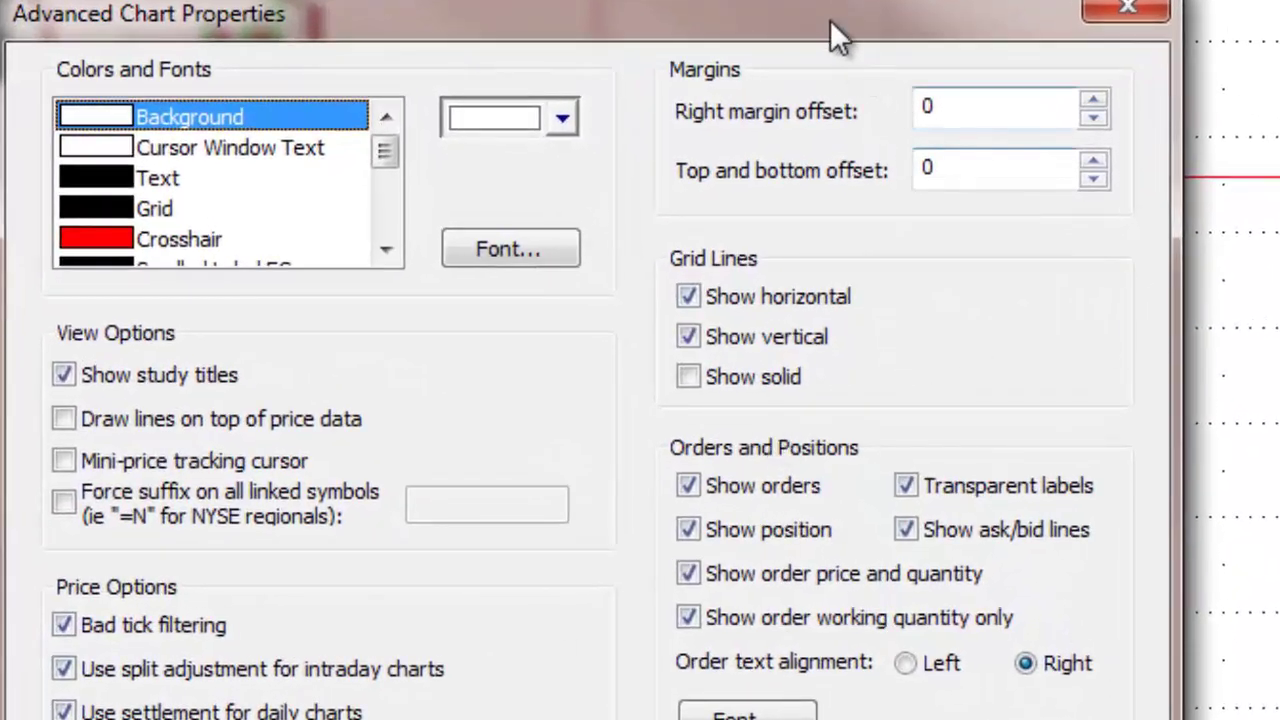
left_click_drag(830, 22, 757, 200)
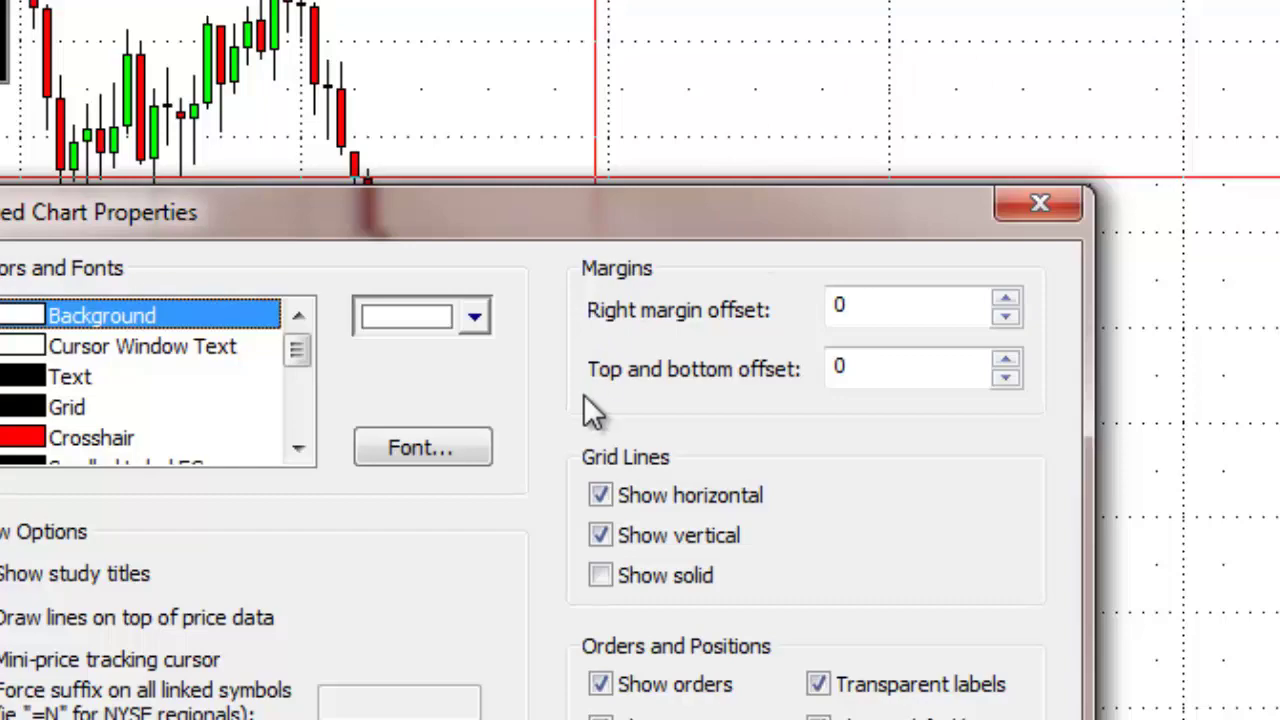
left_click(605, 496)
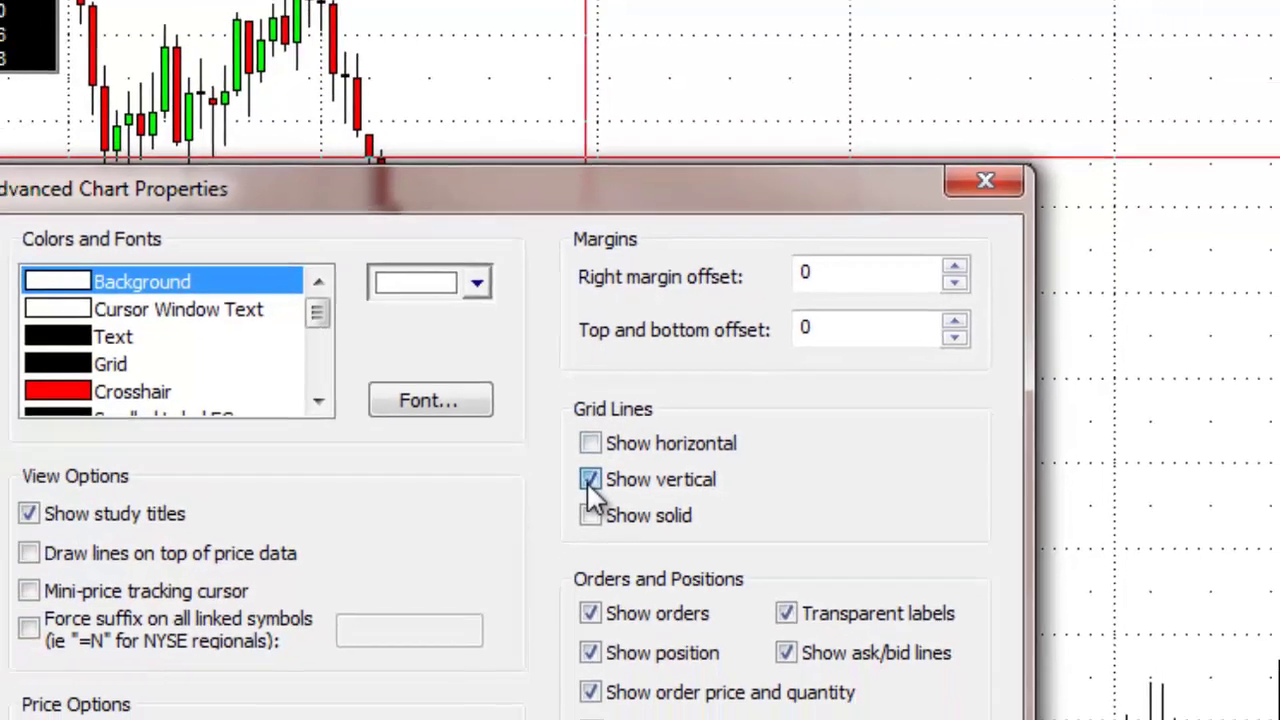
left_click(601, 535)
left_click(808, 719)
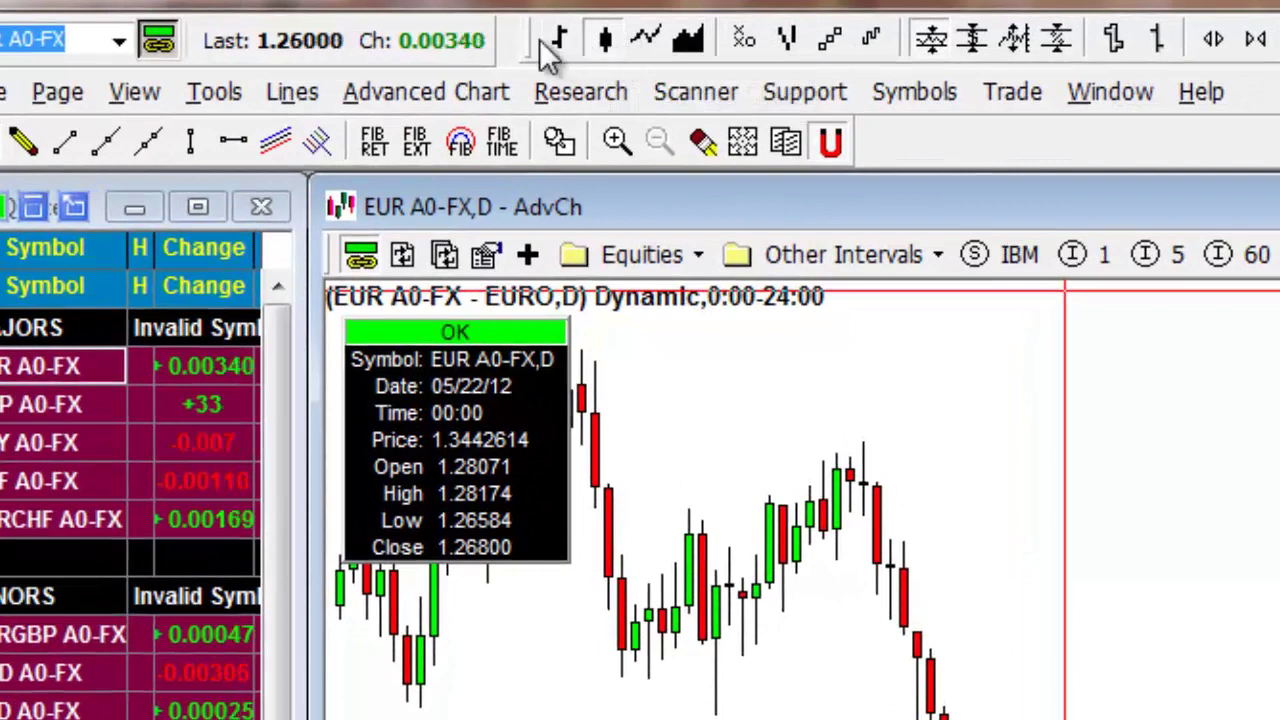
Step: Try displaying the EUR A0-FX prices as bars and return the chart to candlesticks
left_click(561, 42)
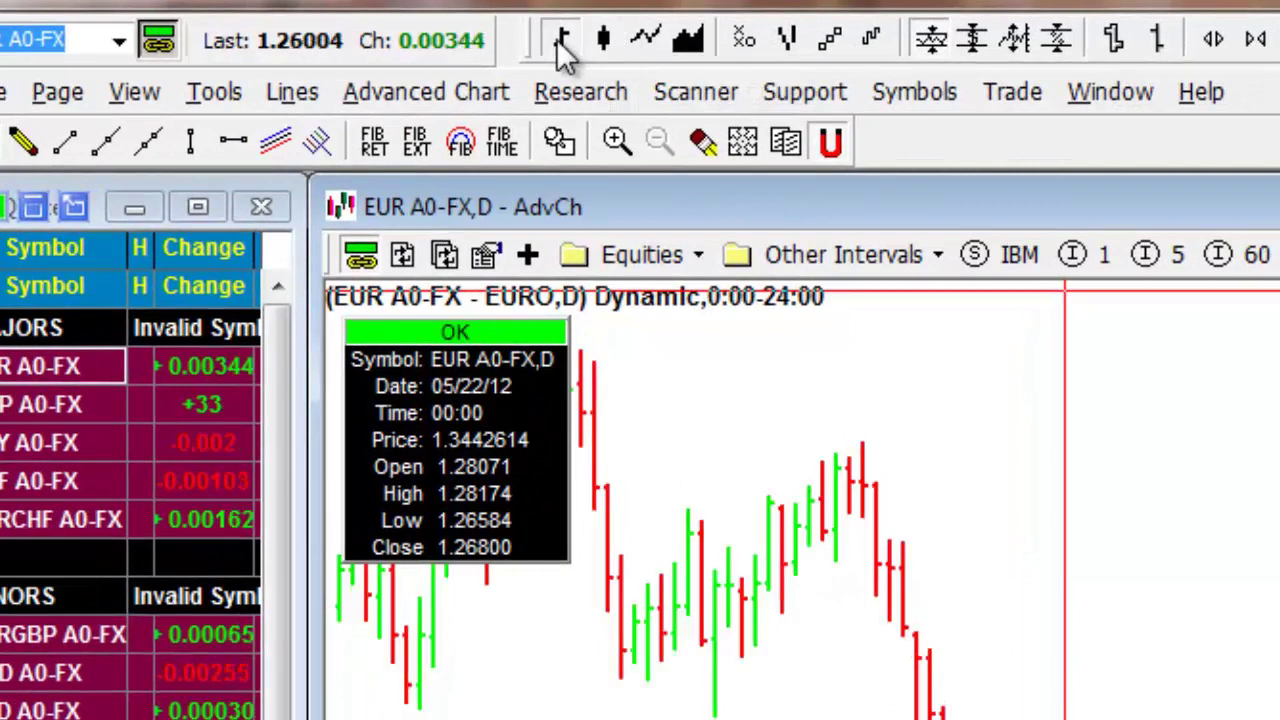
left_click(602, 39)
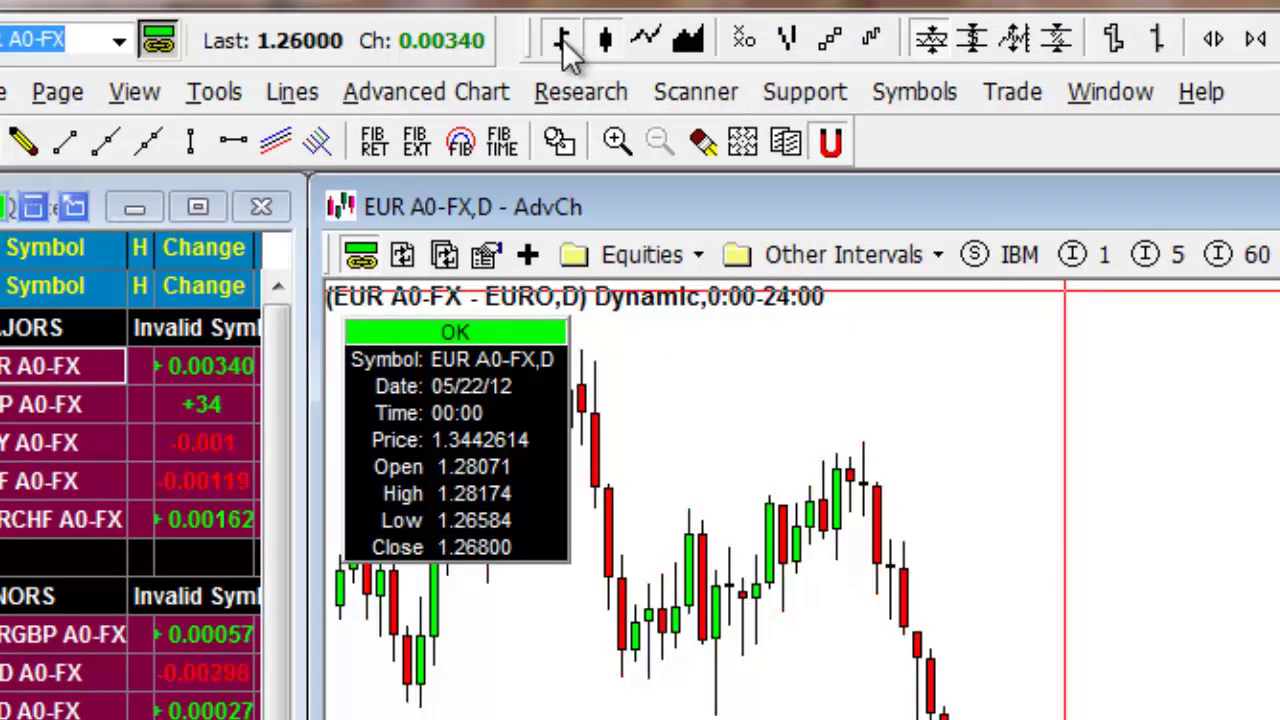
left_click(561, 42)
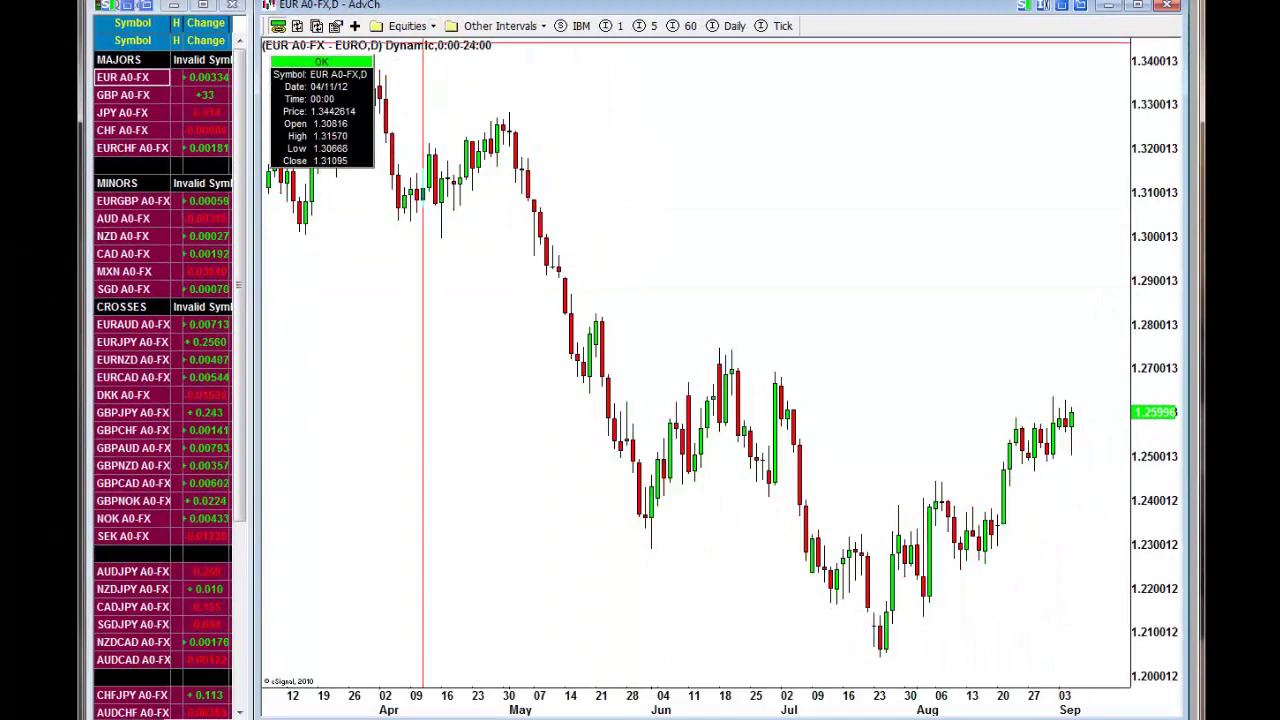
Step: Compress the chart's bar spacing to show history back to January 2012 and add the Stochastic basic study
scroll(870, 688, "down", 5)
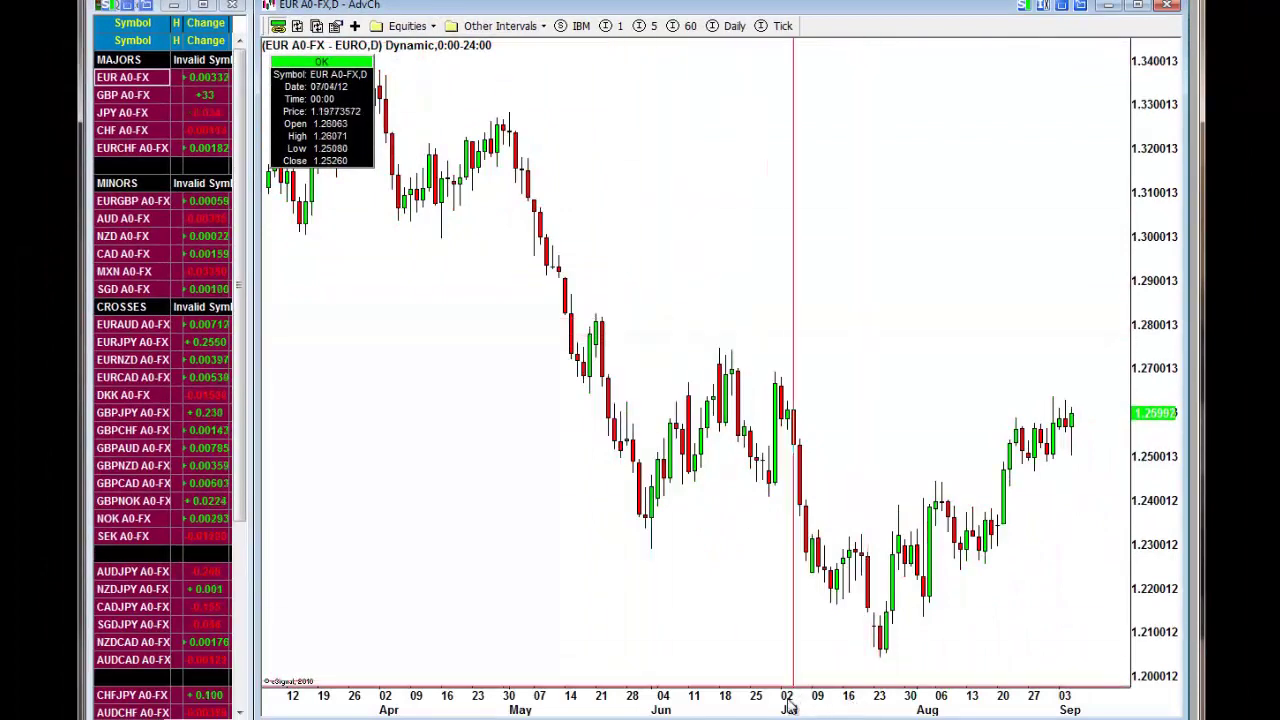
scroll(934, 688, "up", 2)
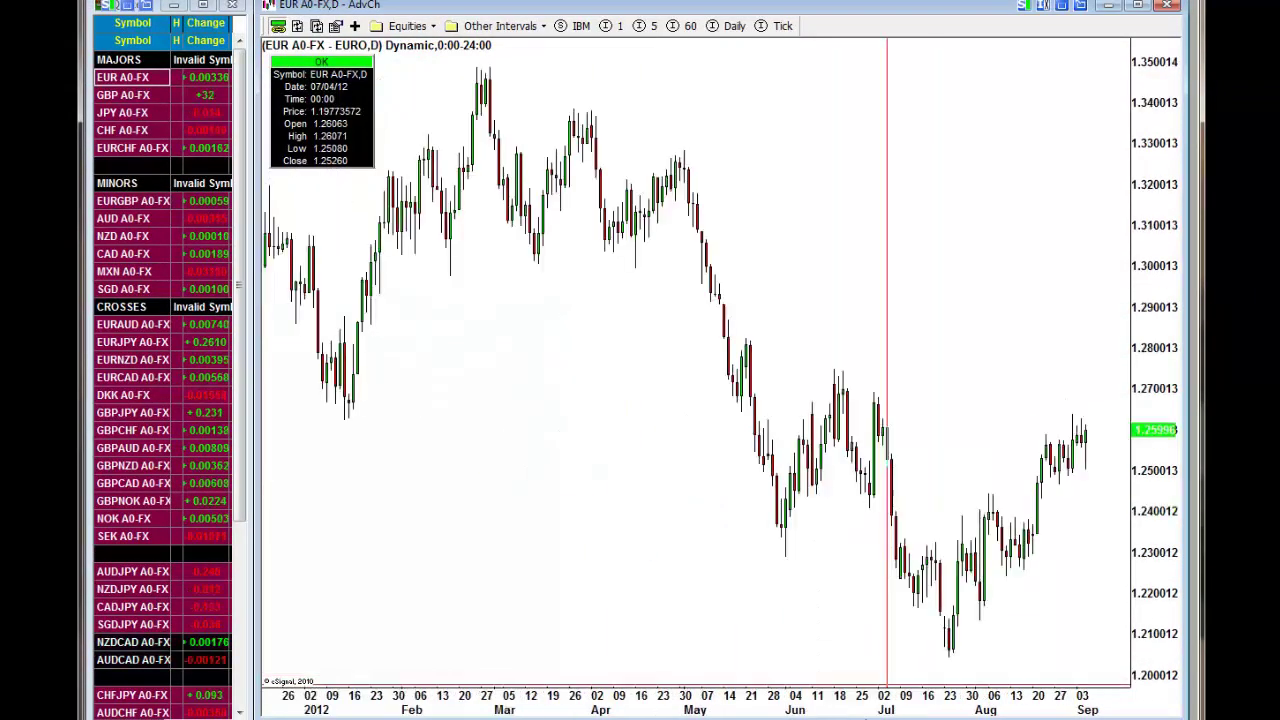
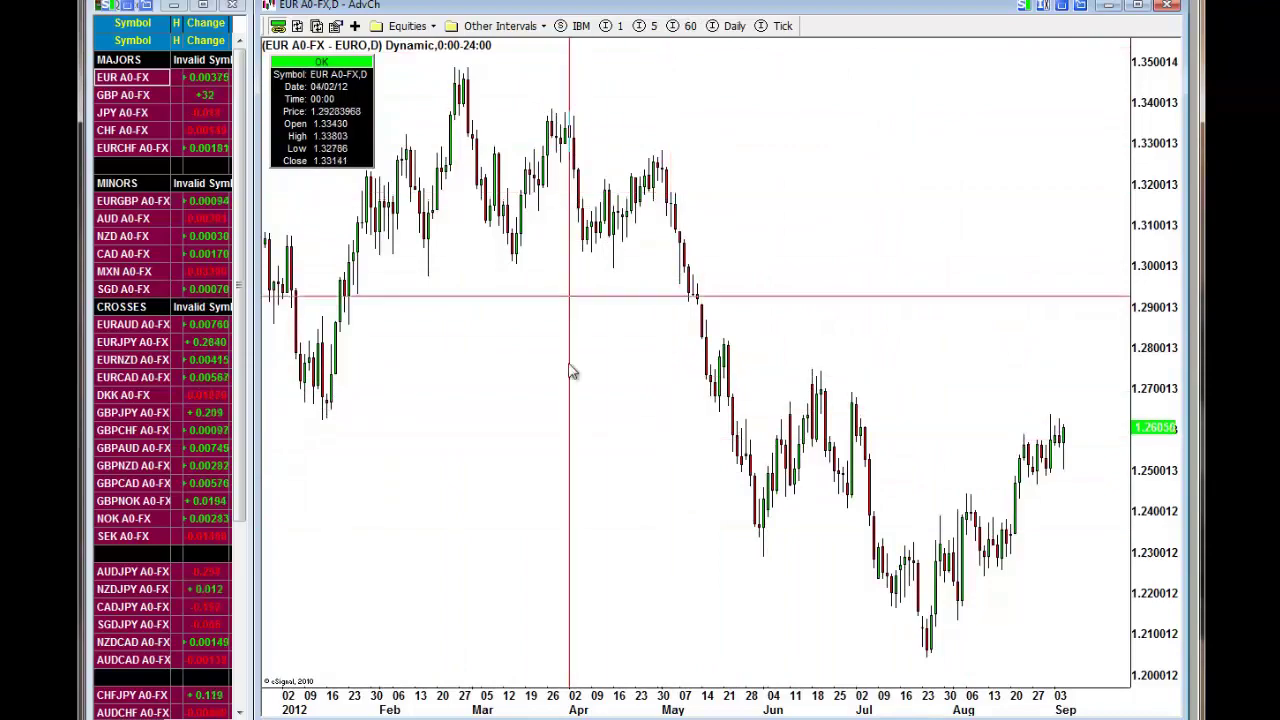
right_click(539, 459)
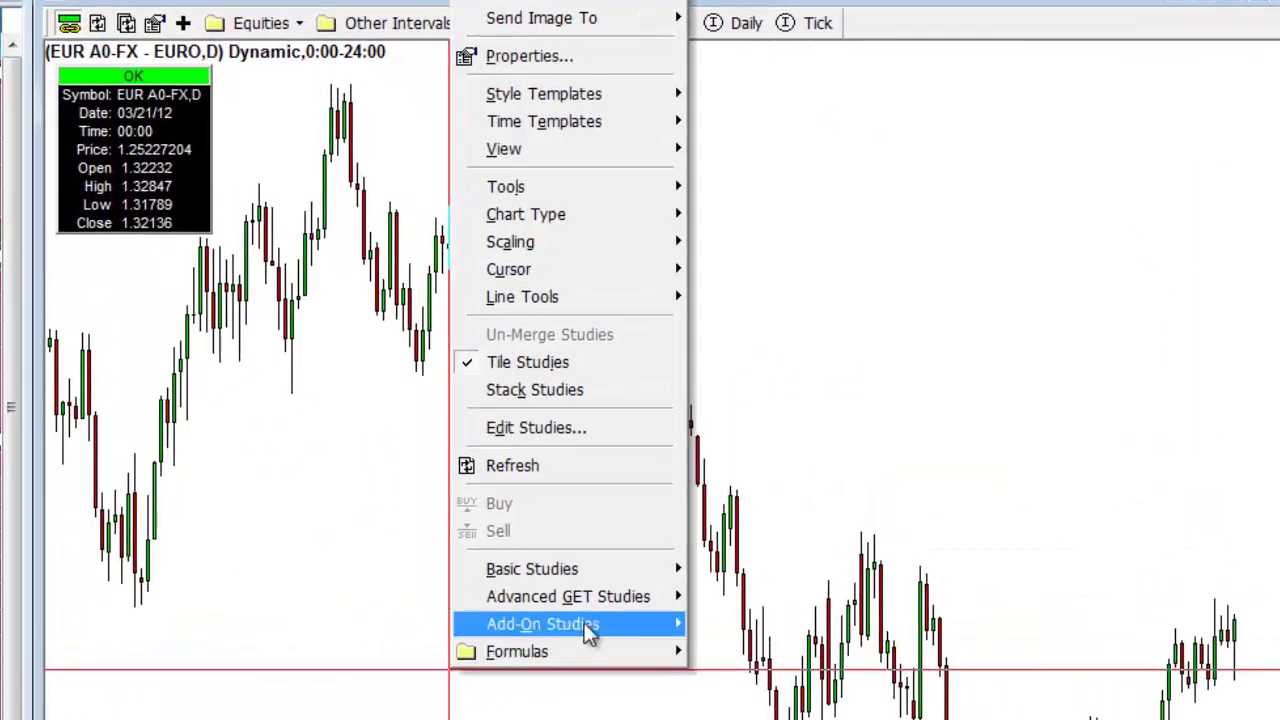
mouse_move(599, 568)
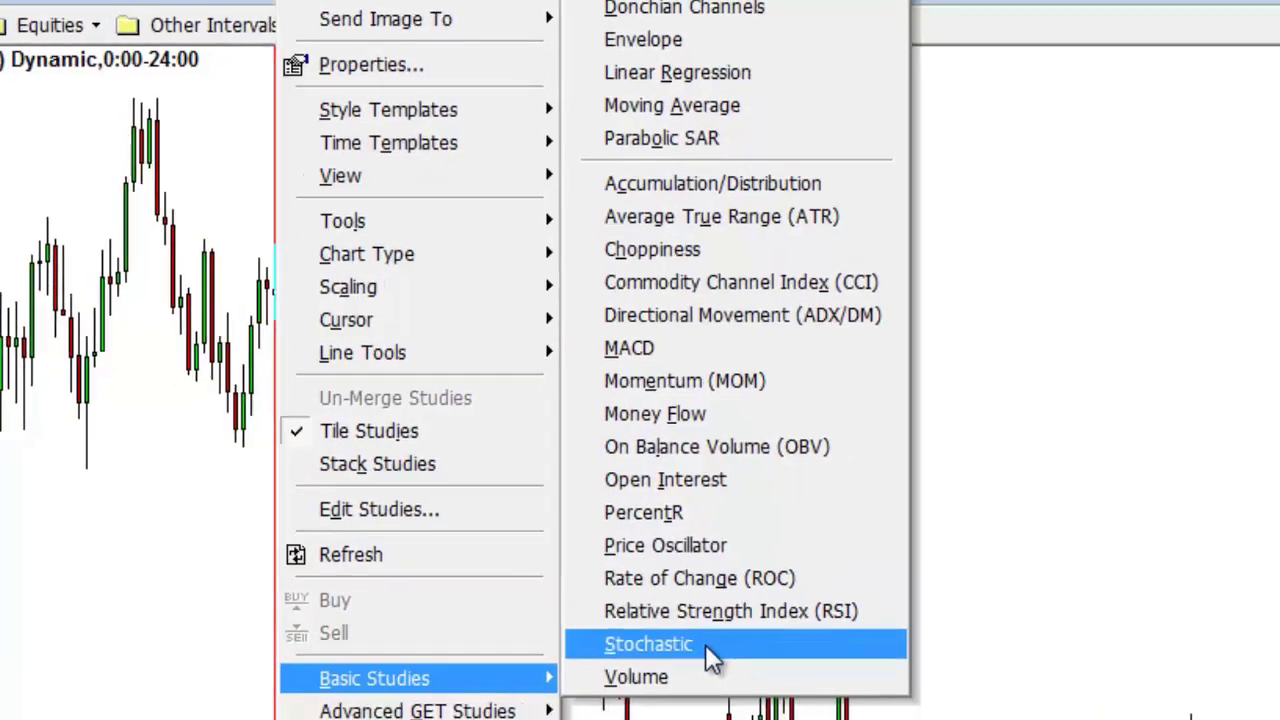
left_click(745, 667)
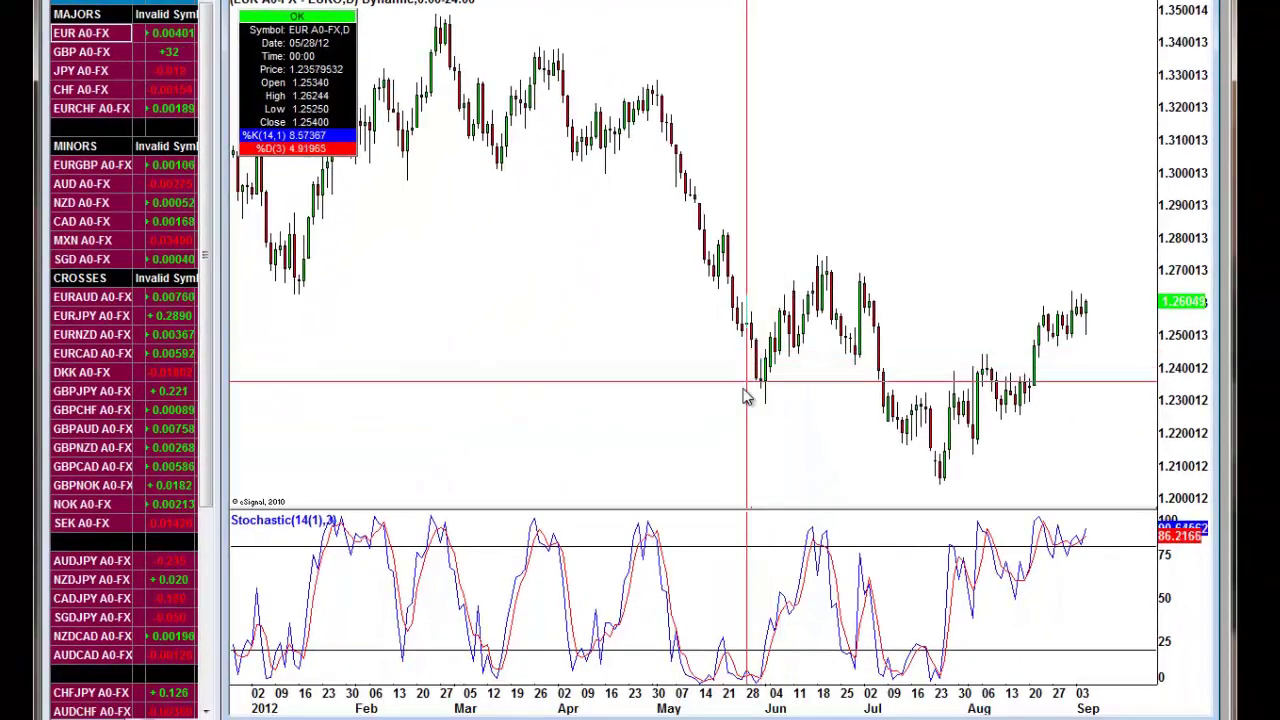
Step: Add the Relative Strength Index (RSI) basic study with length 14, source Close and bands at 70 and 30
right_click(533, 405)
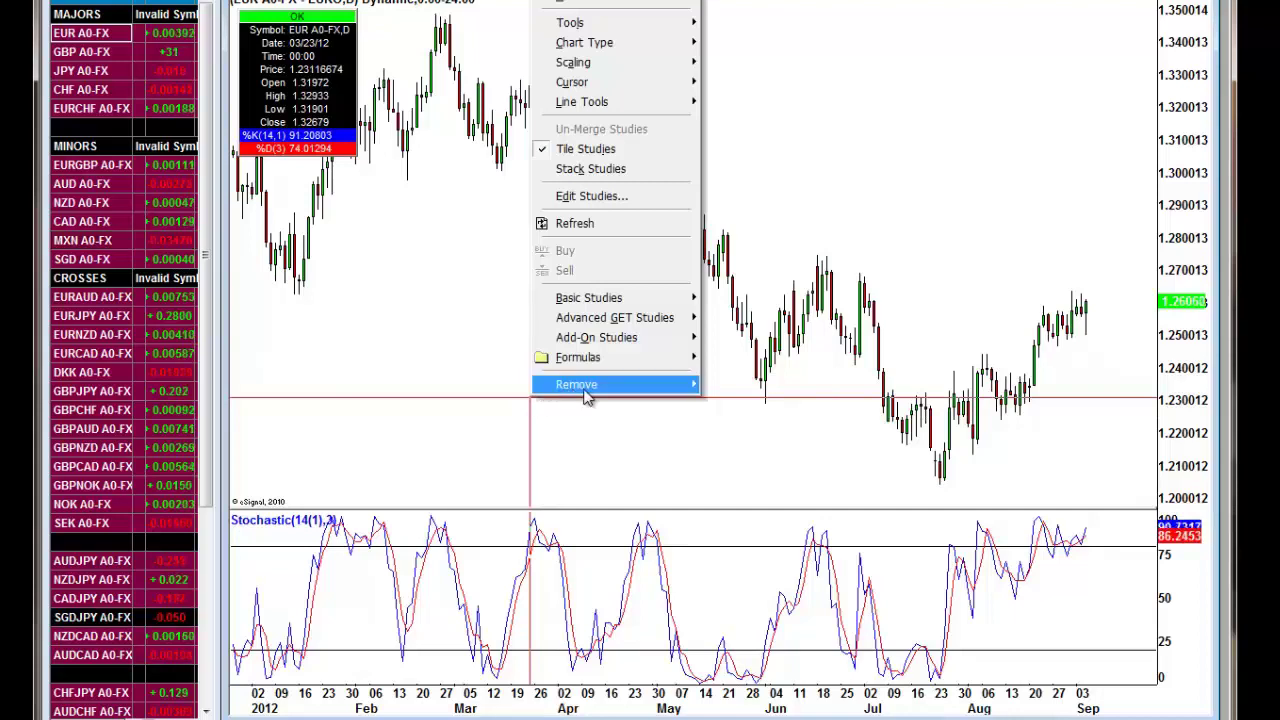
mouse_move(634, 297)
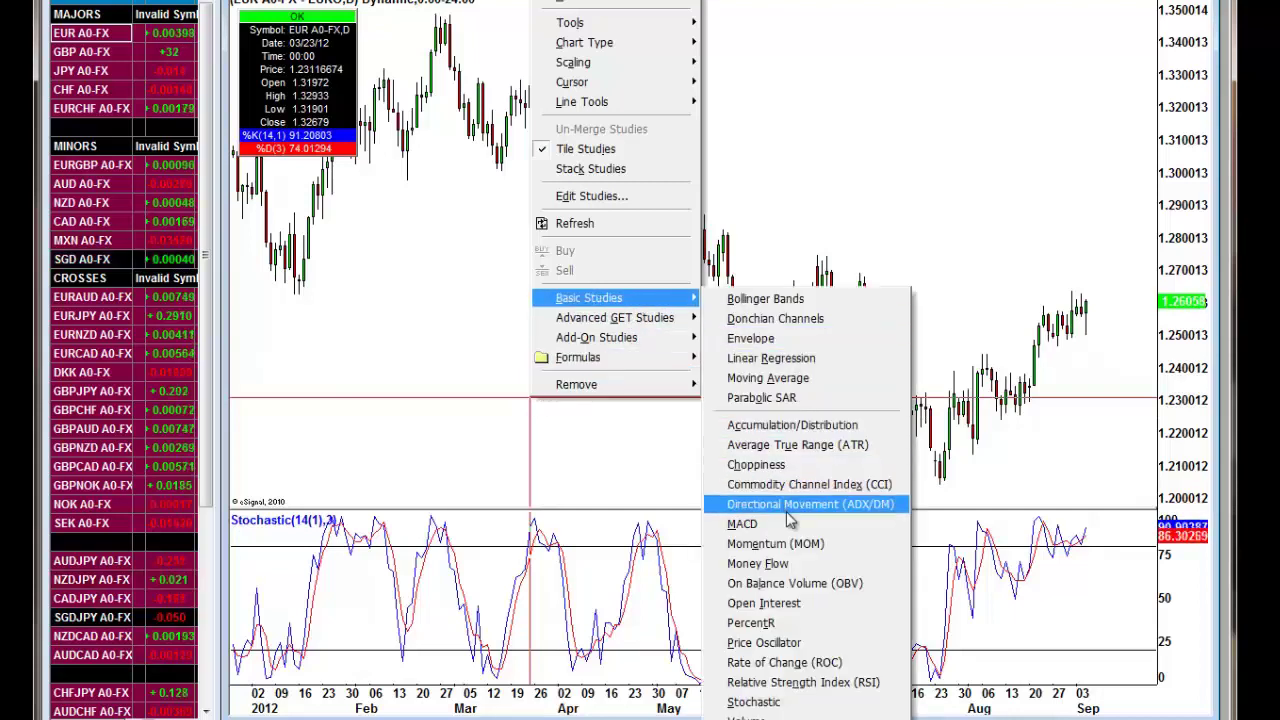
left_click(803, 682)
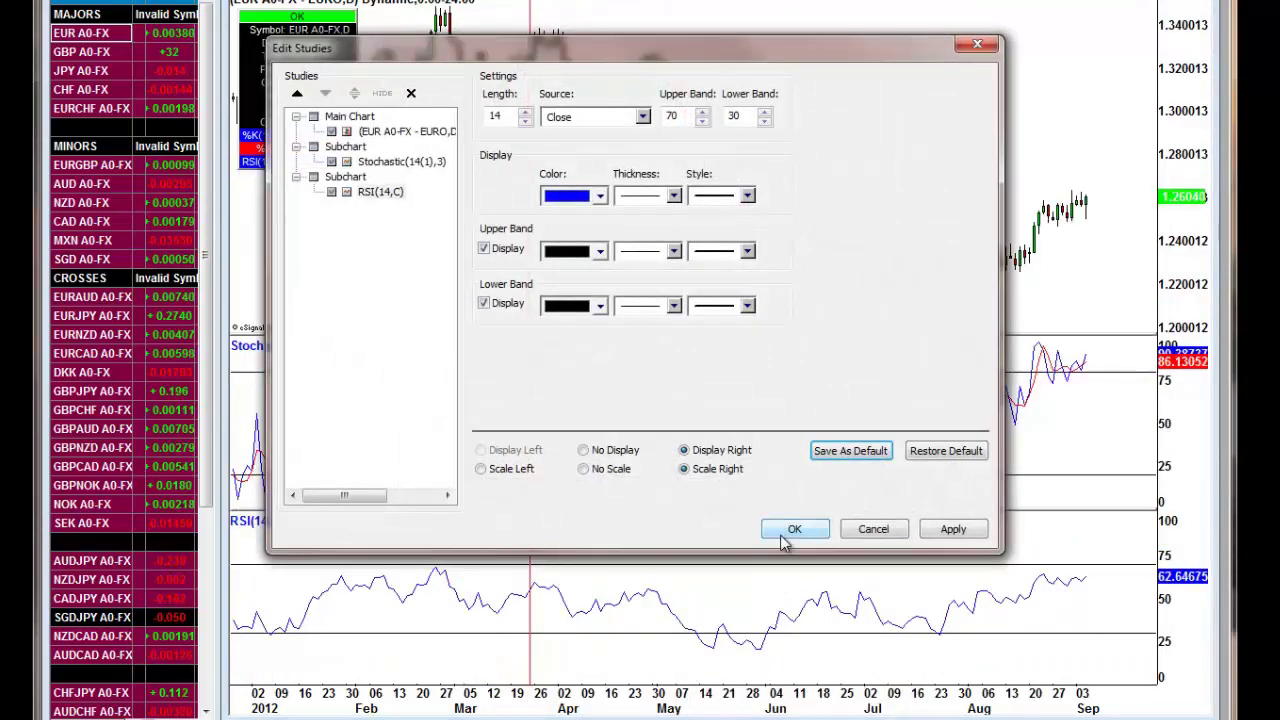
left_click(794, 530)
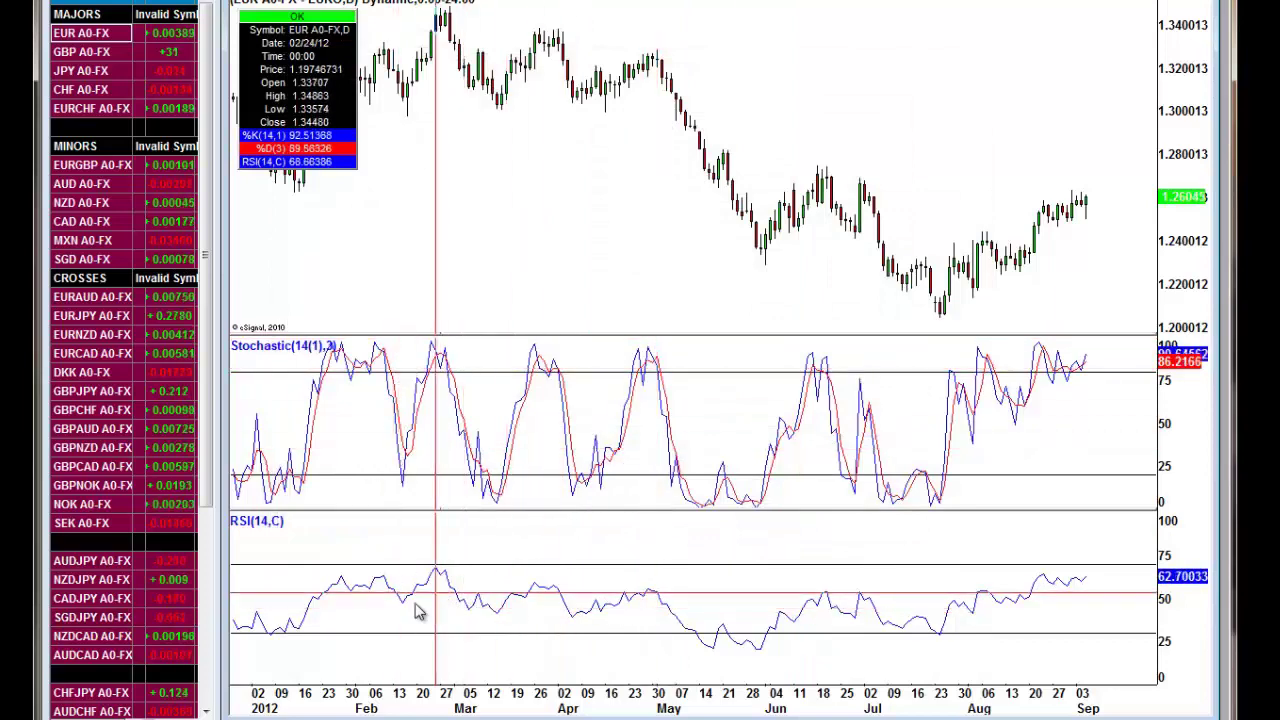
Step: Add the Volume basic study, coloring its bars based on the current price bar
right_click(530, 267)
mouse_move(600, 270)
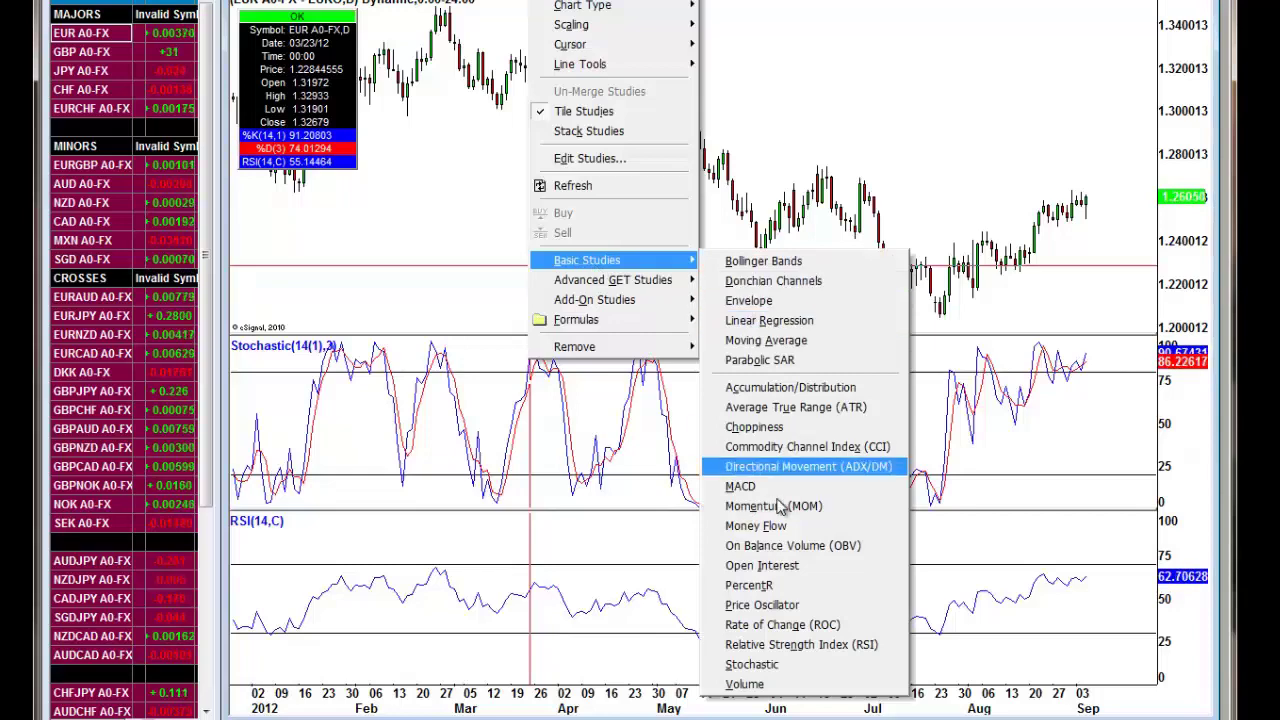
left_click(805, 684)
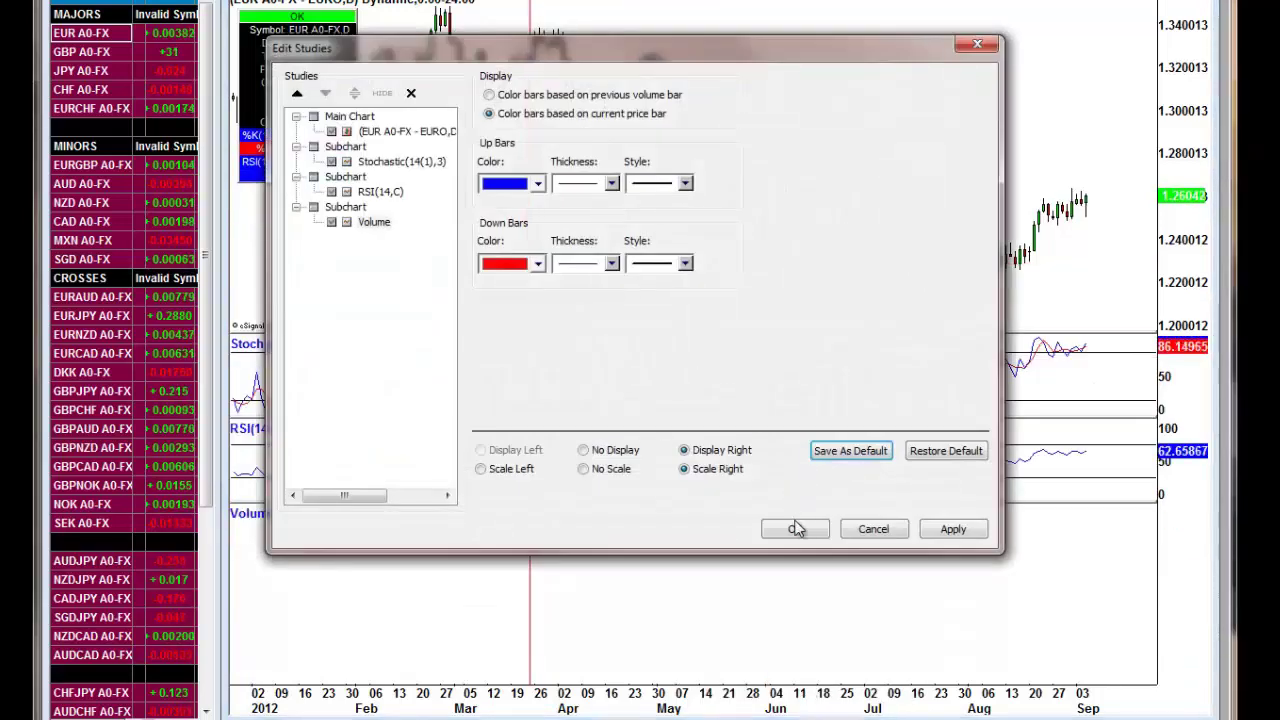
left_click(798, 530)
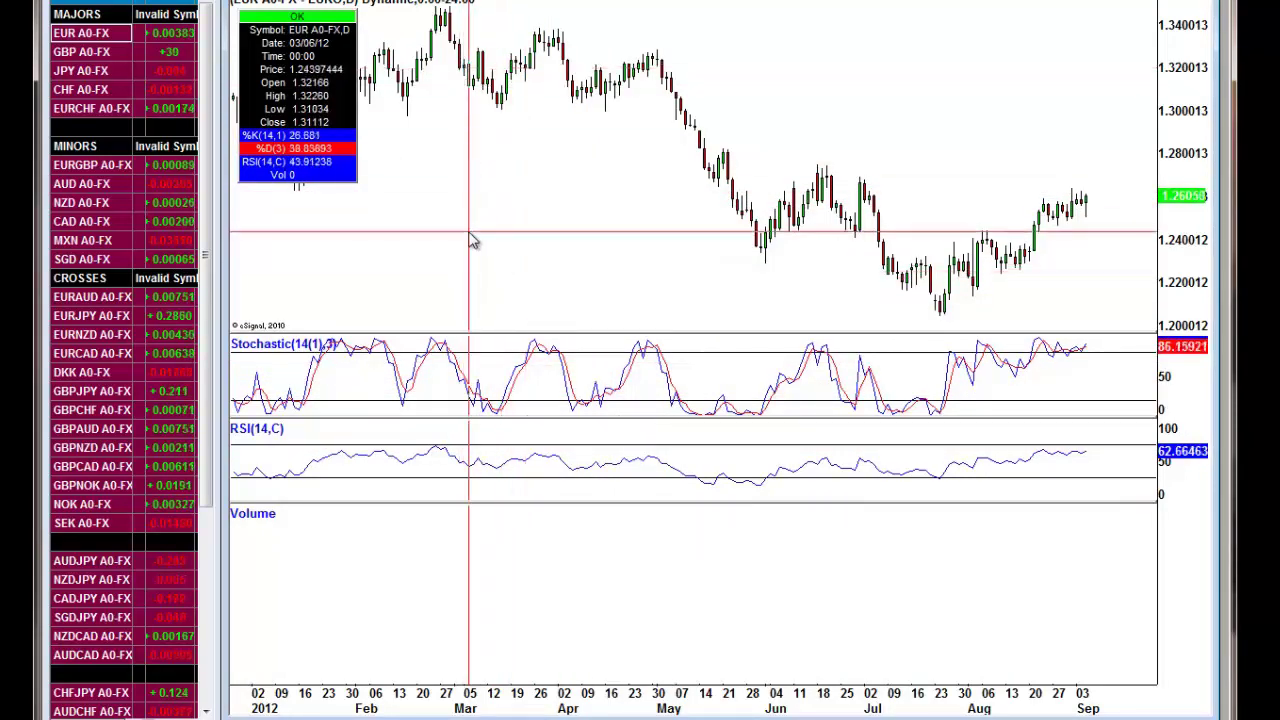
Step: Stack the studies in one subchart and switch among Stochastic, RSI and Volume, ending on RSI
right_click(432, 271)
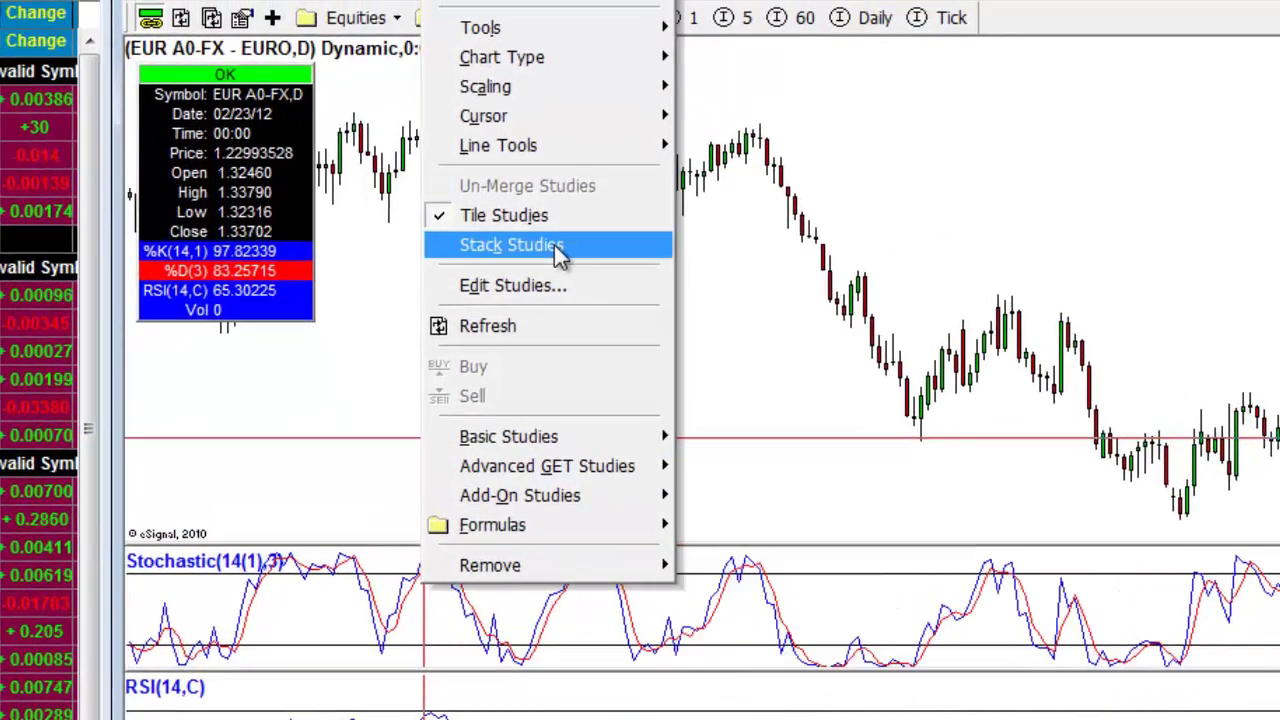
left_click(551, 254)
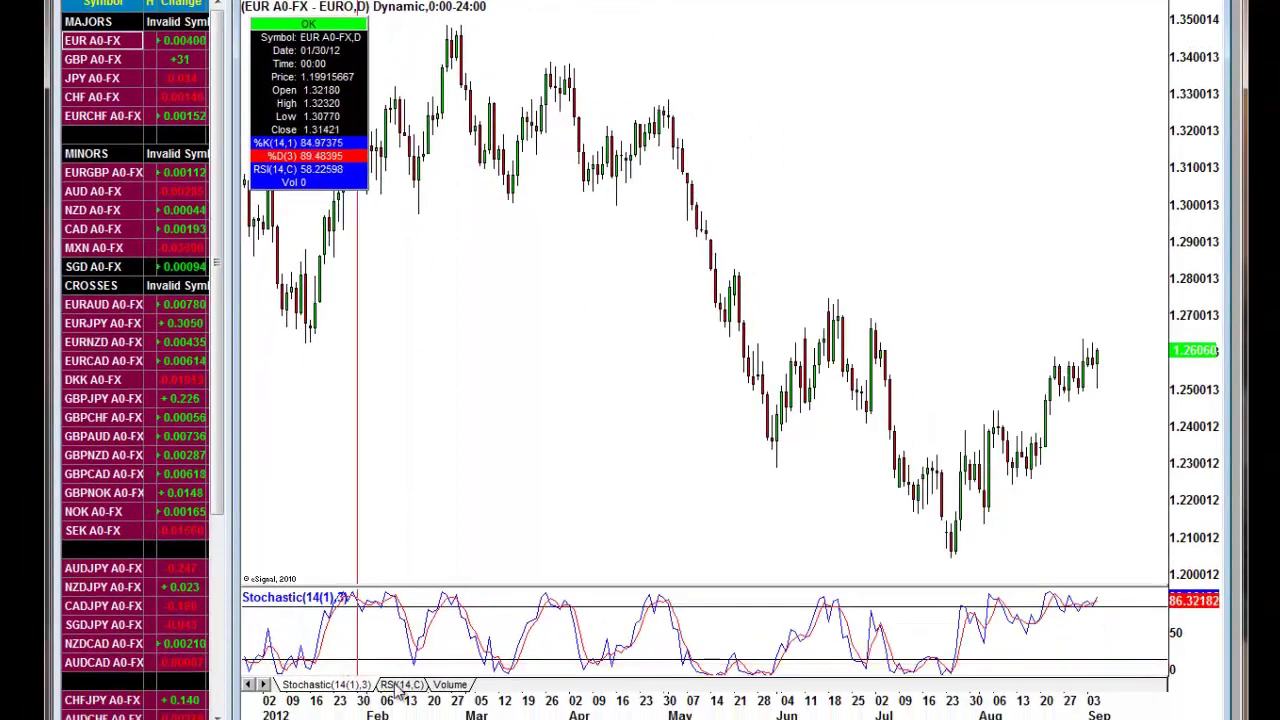
left_click(401, 684)
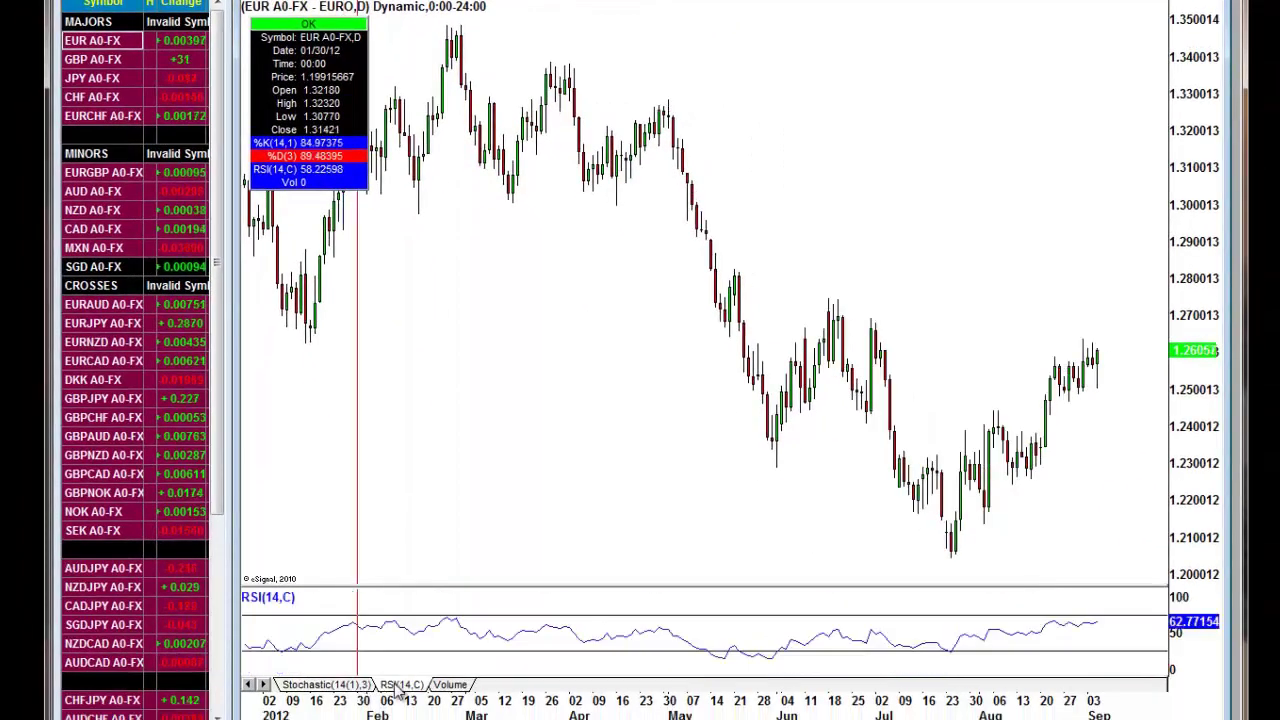
left_click(326, 685)
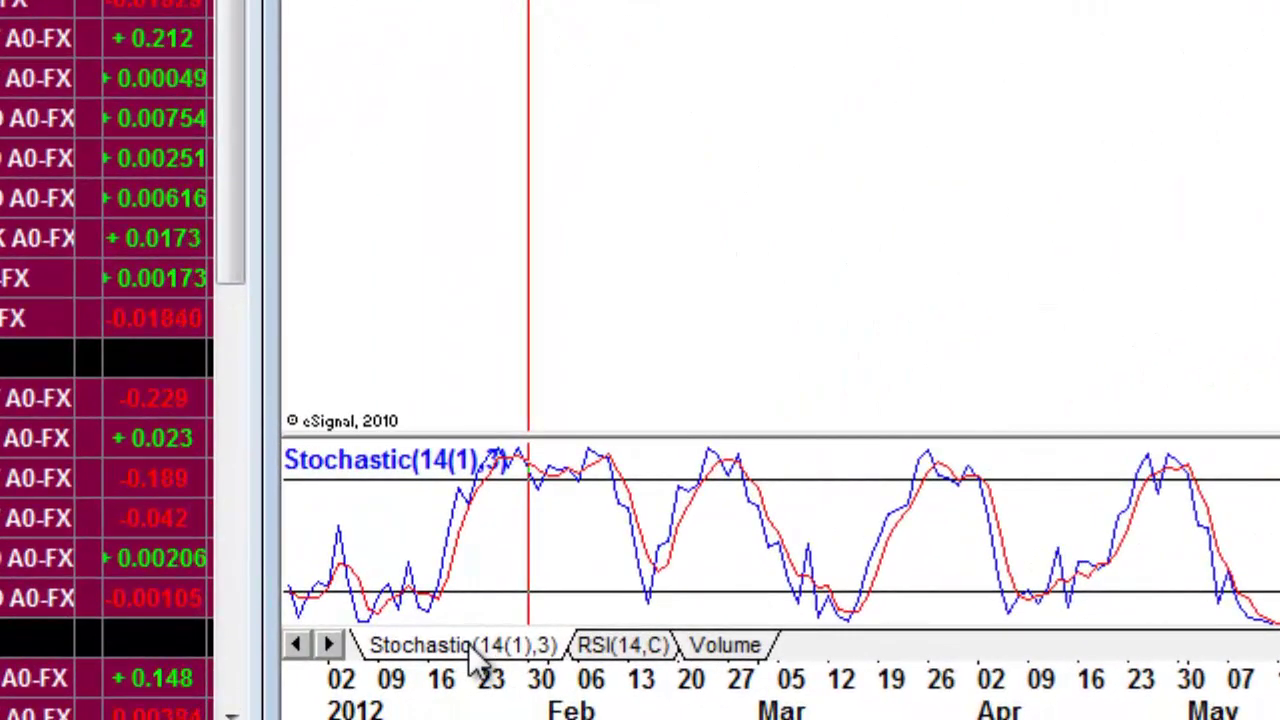
left_click(626, 652)
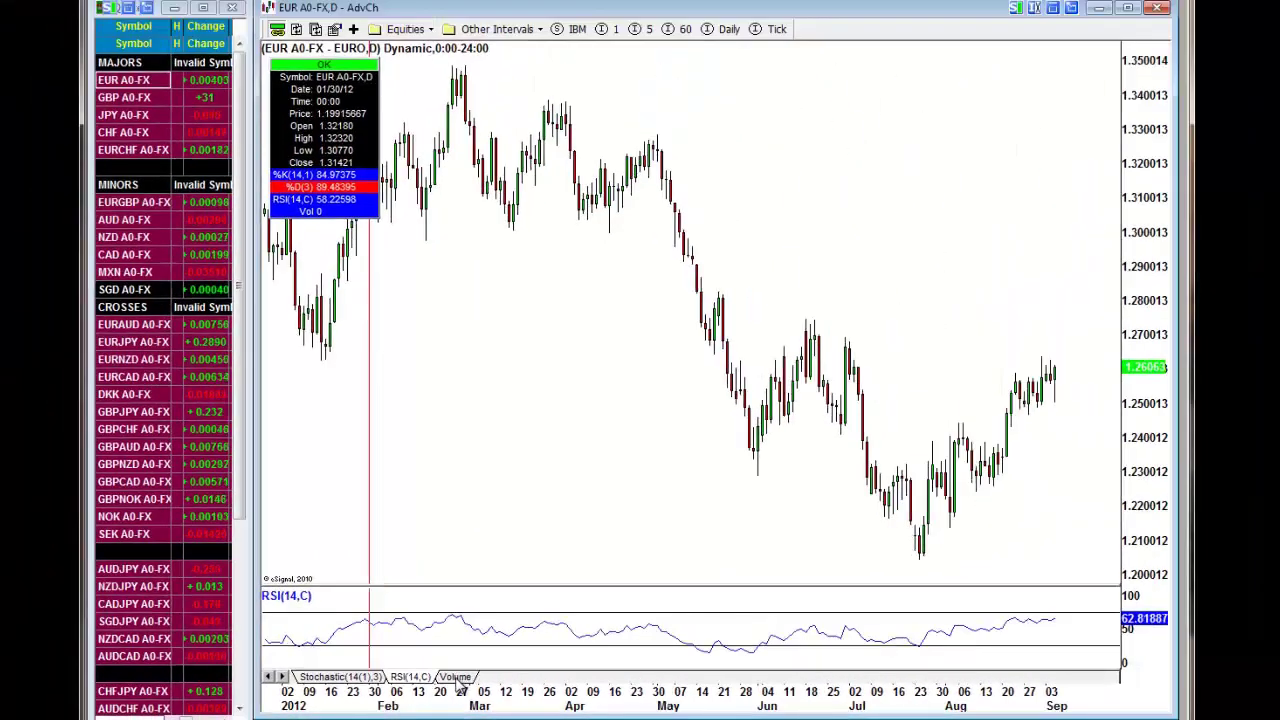
left_click(457, 677)
left_click(408, 680)
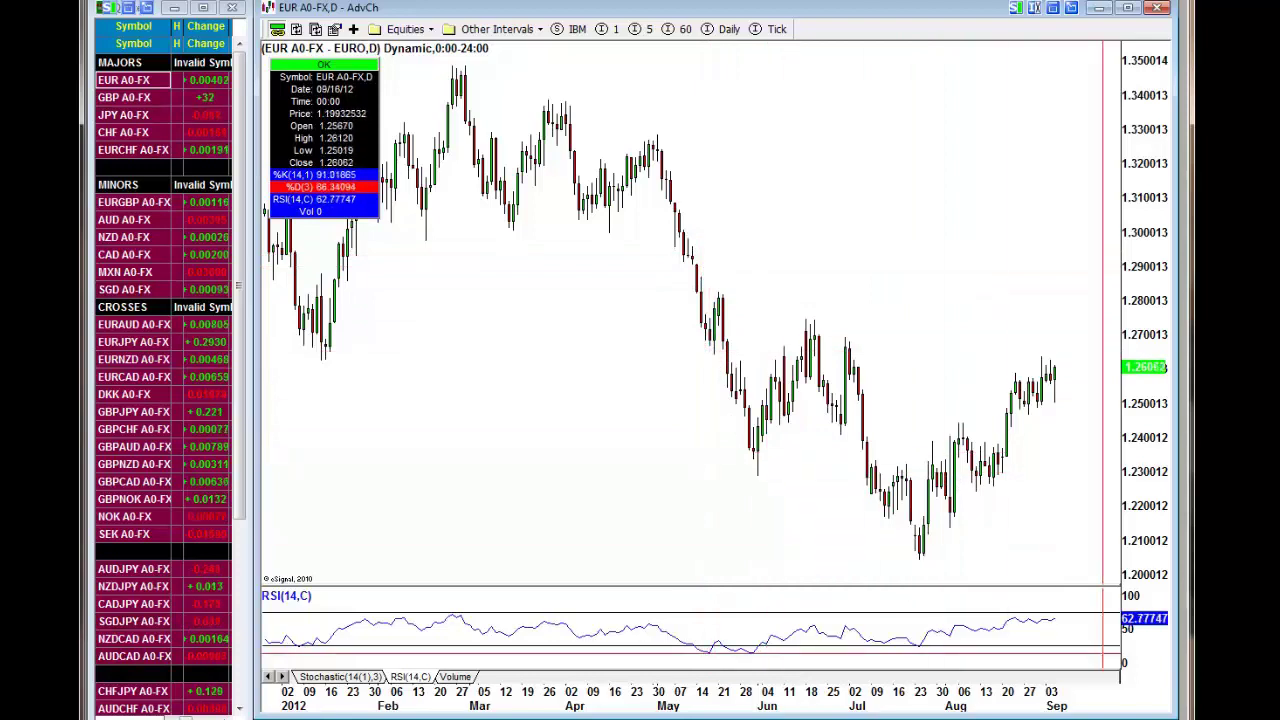
right_click(548, 502)
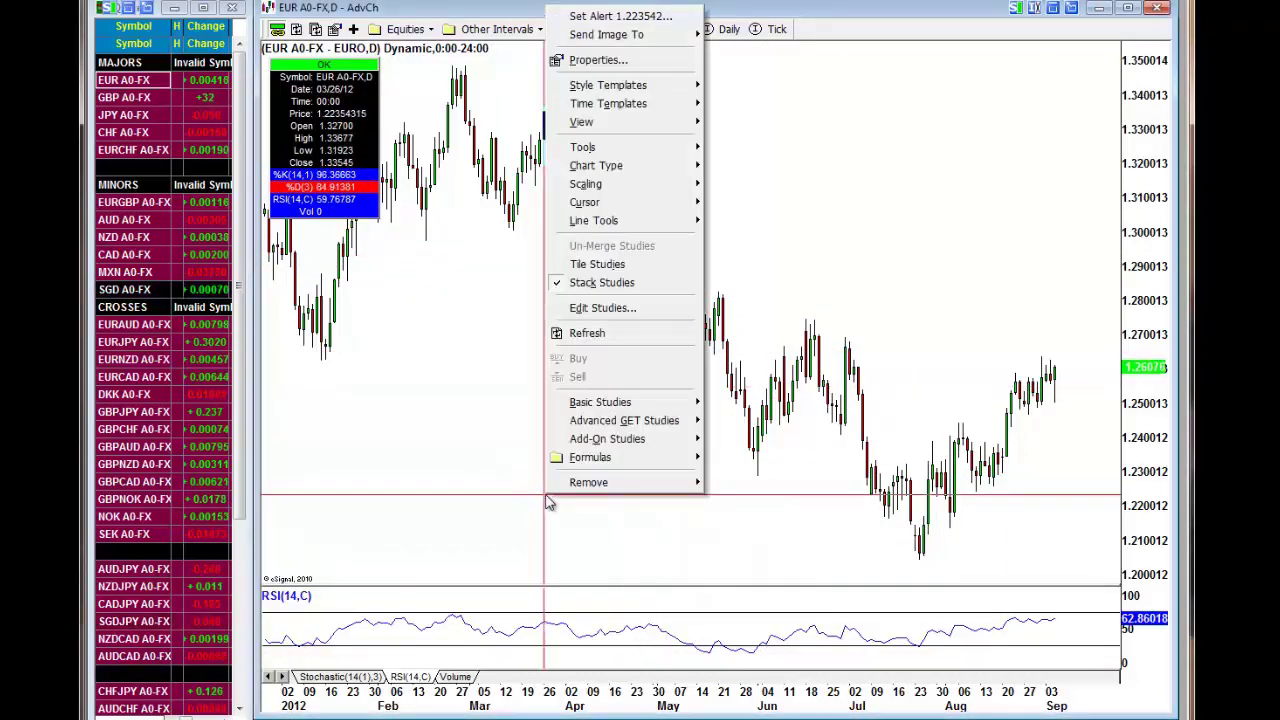
mouse_move(556, 495)
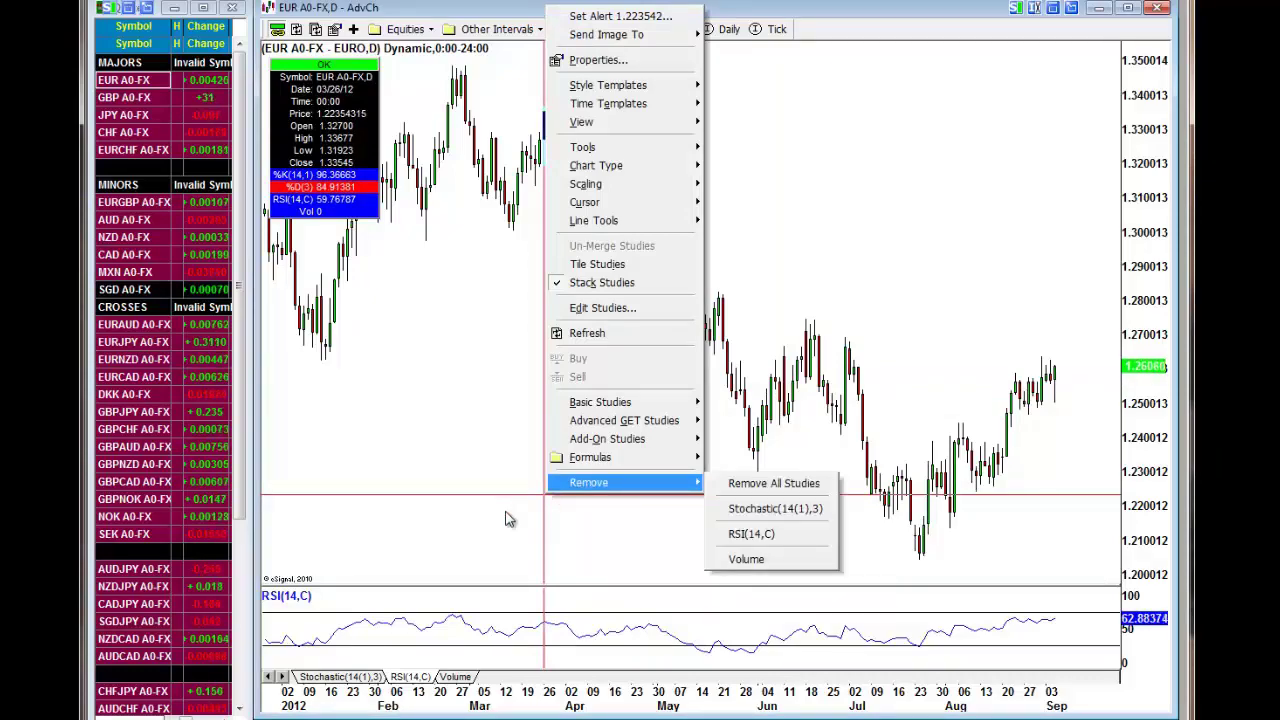
left_click(450, 490)
Step: Add a Moving Average study with length 55, source Close and type Exponential, colored red
right_click(450, 488)
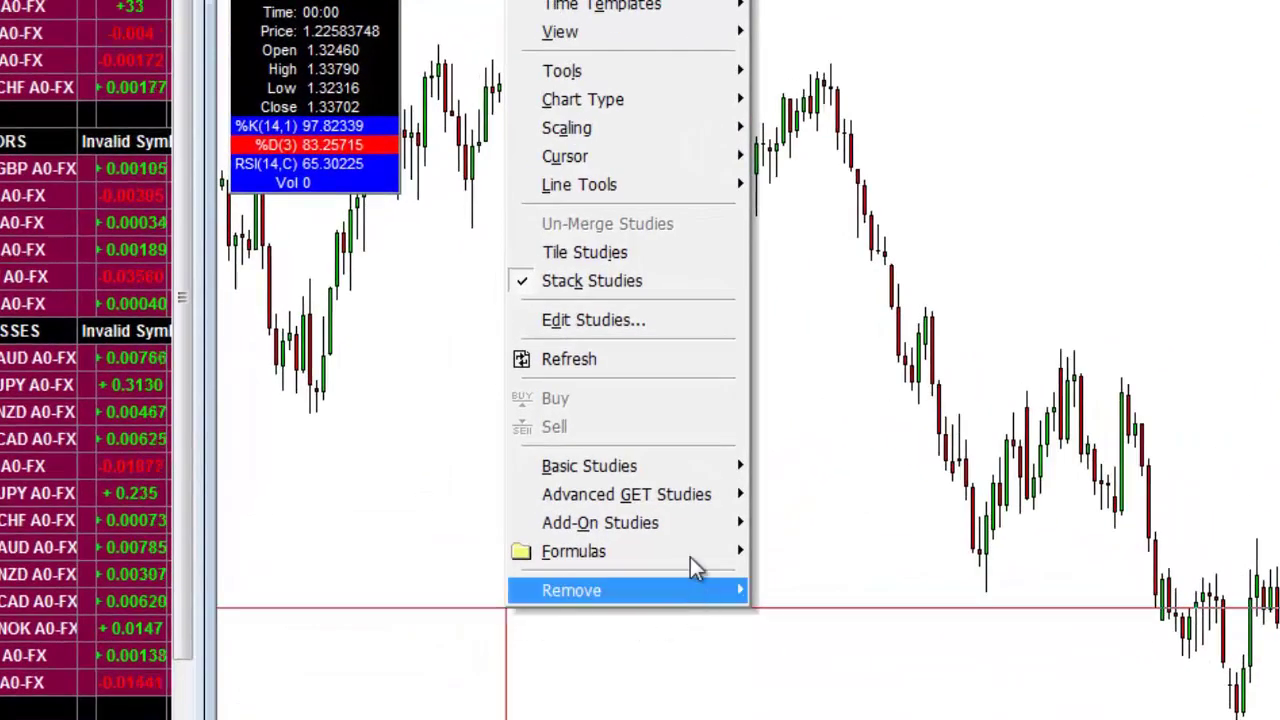
mouse_move(674, 482)
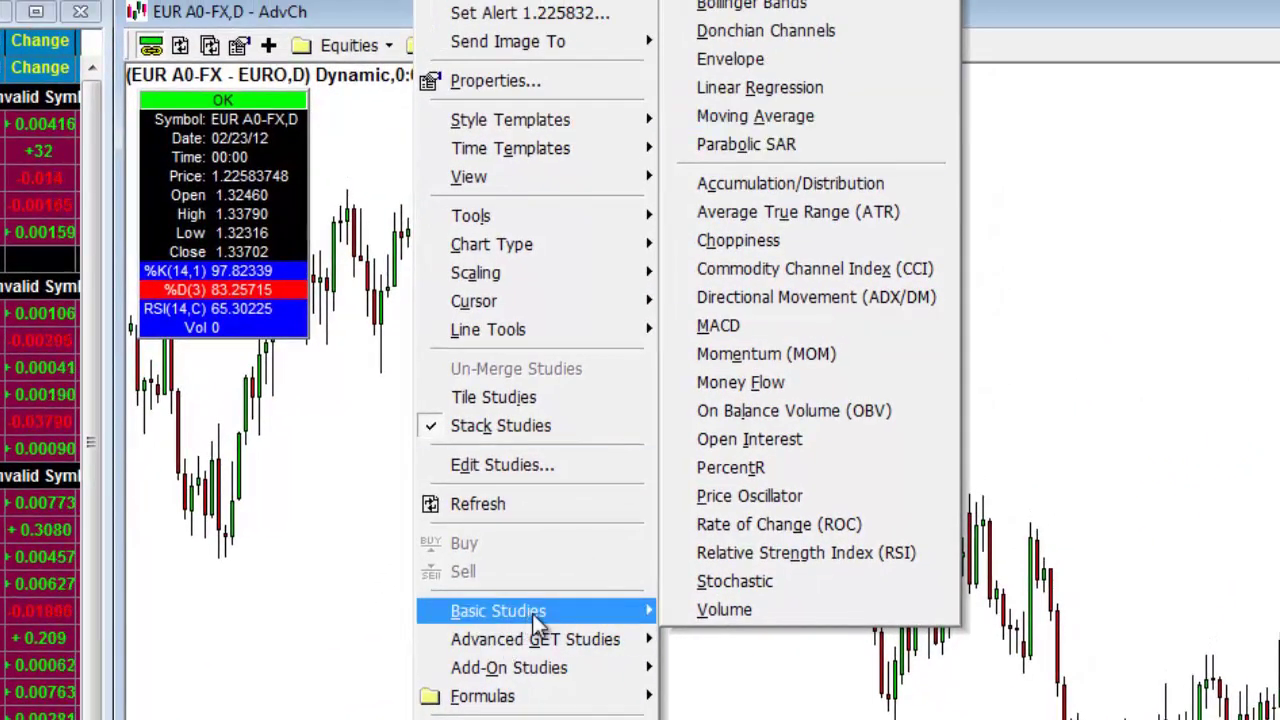
left_click(727, 112)
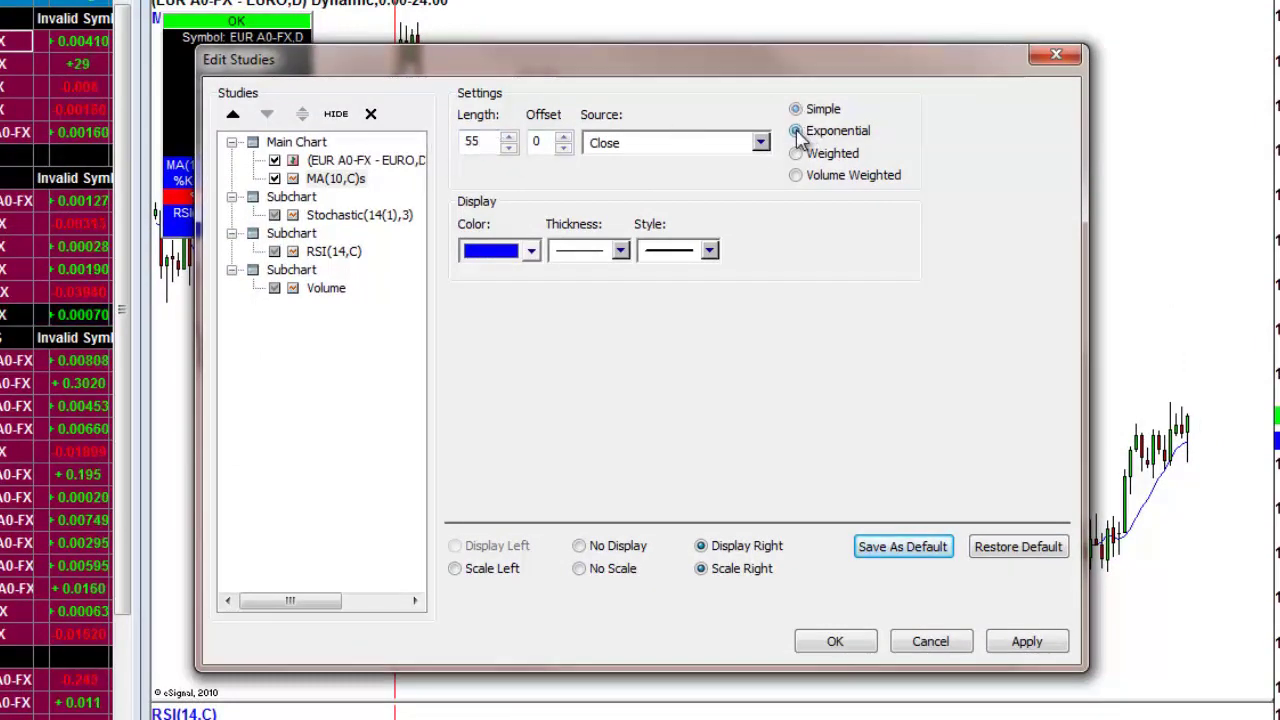
left_click(528, 252)
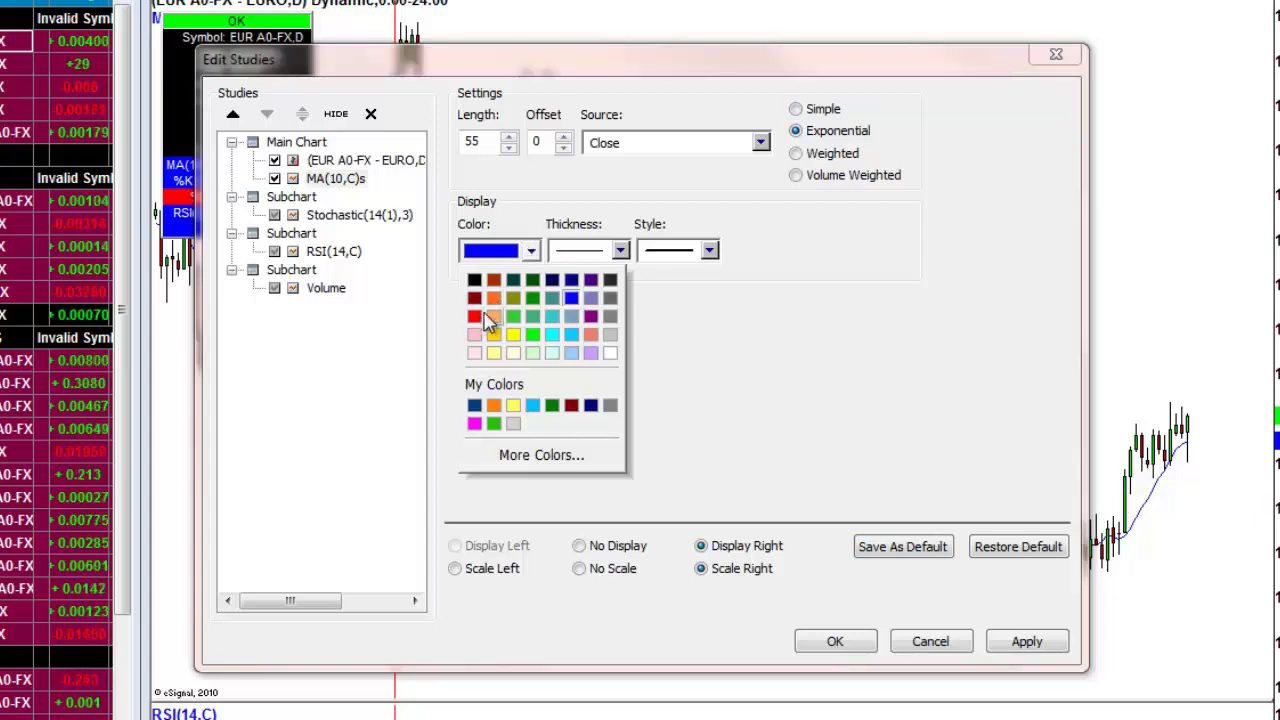
left_click(475, 317)
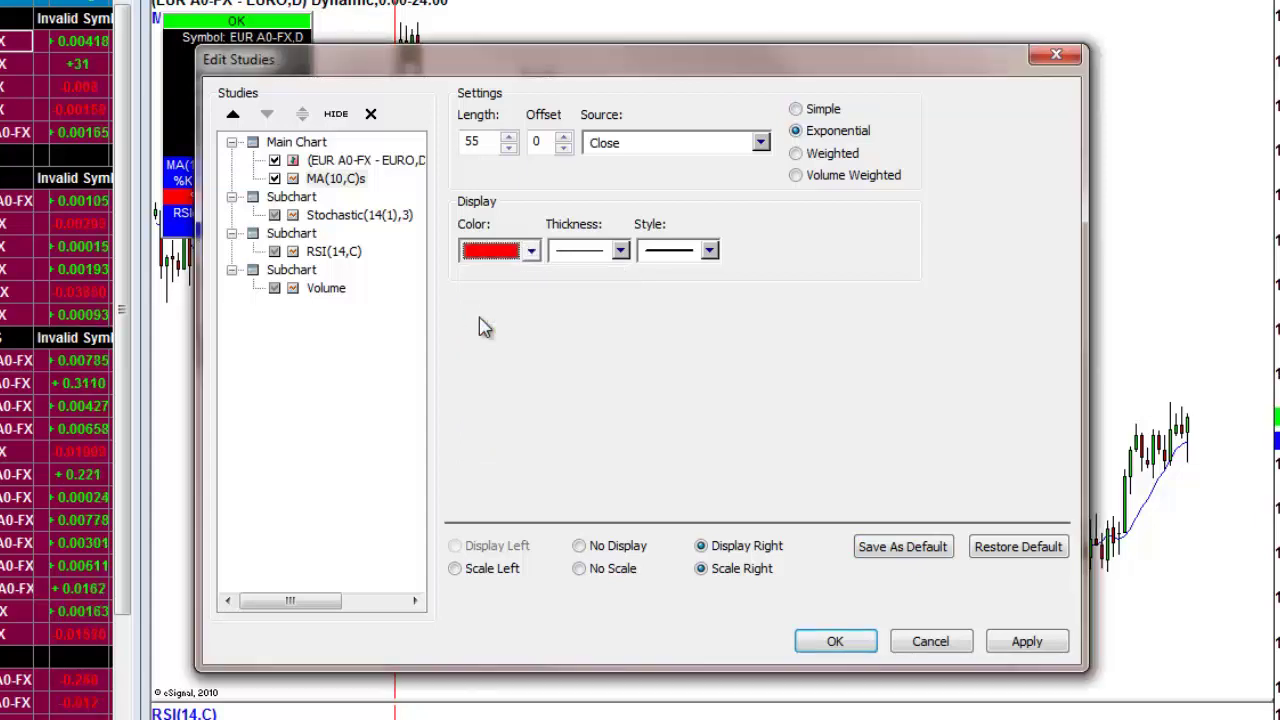
left_click(1030, 650)
left_click(851, 643)
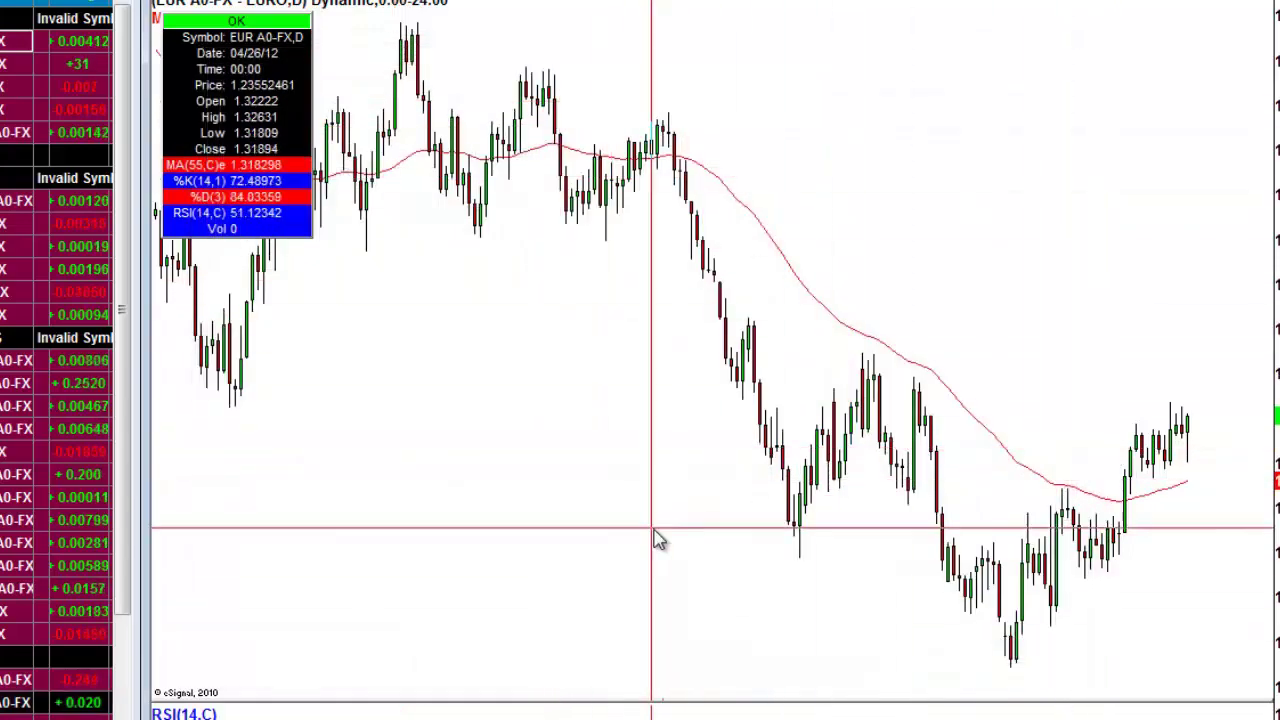
Step: Add a second Moving Average study with length 21, source Close and type Exponential, colored blue
right_click(541, 531)
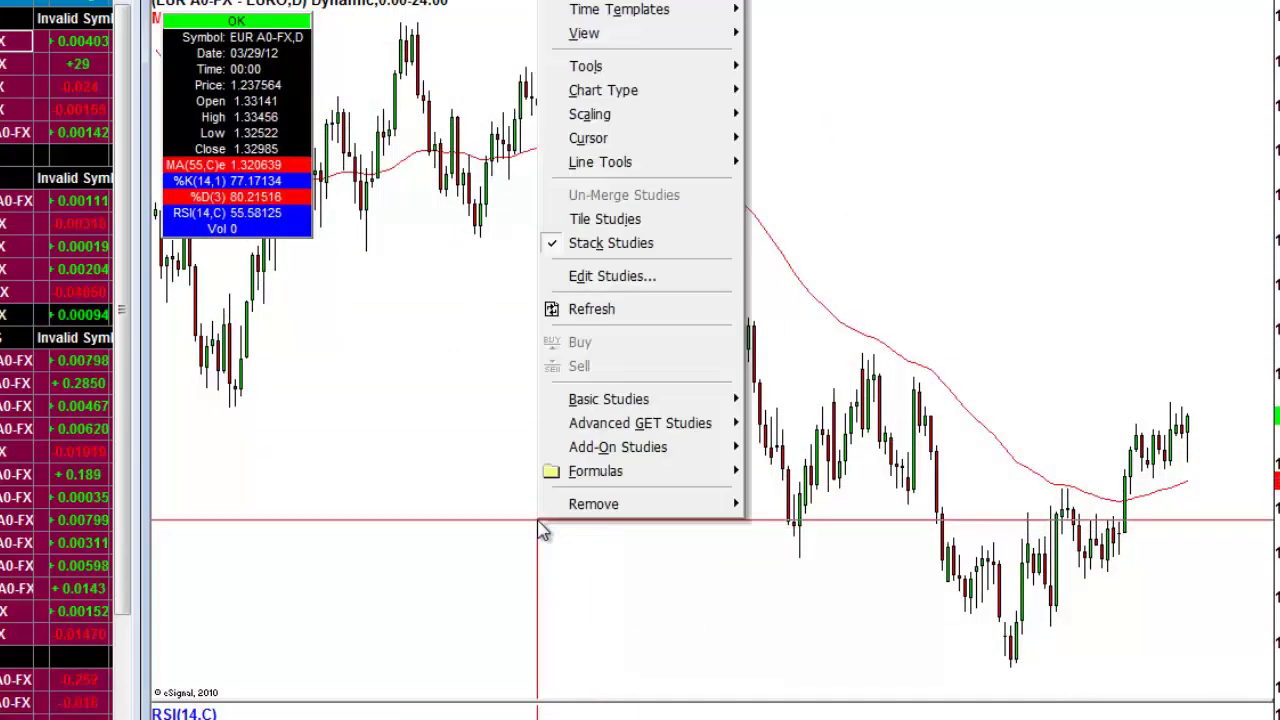
mouse_move(676, 400)
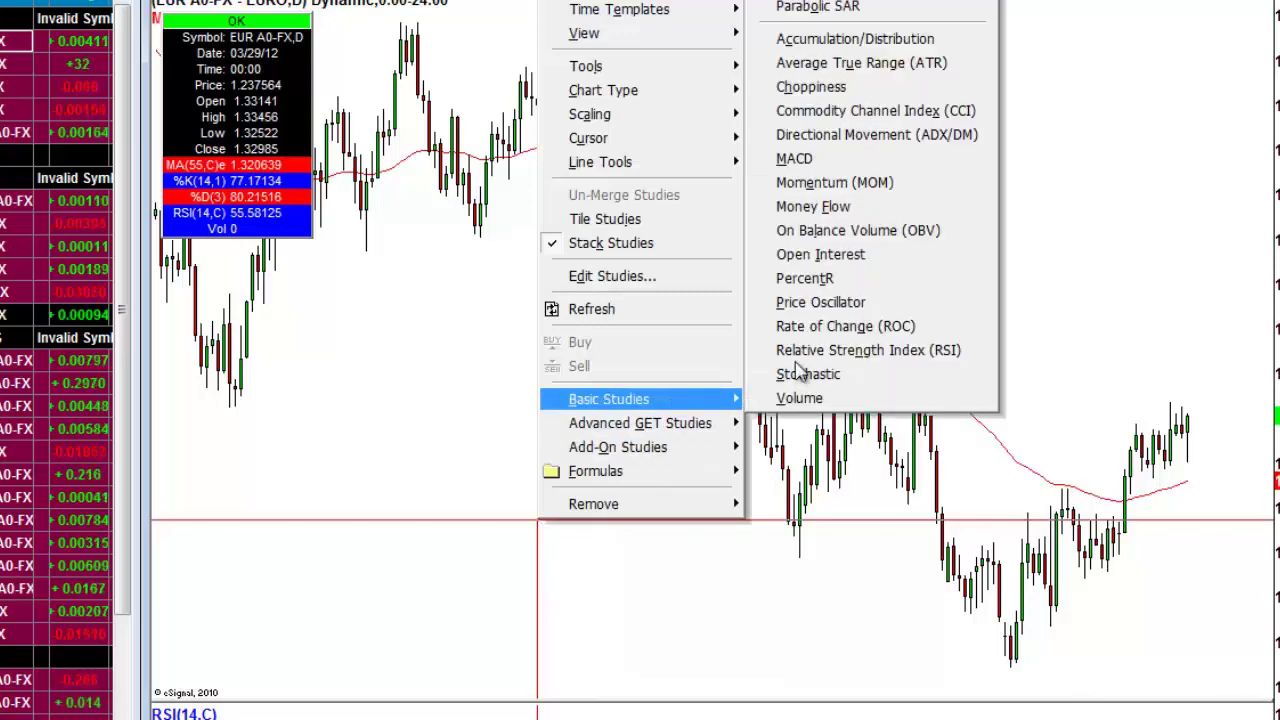
left_click(882, 3)
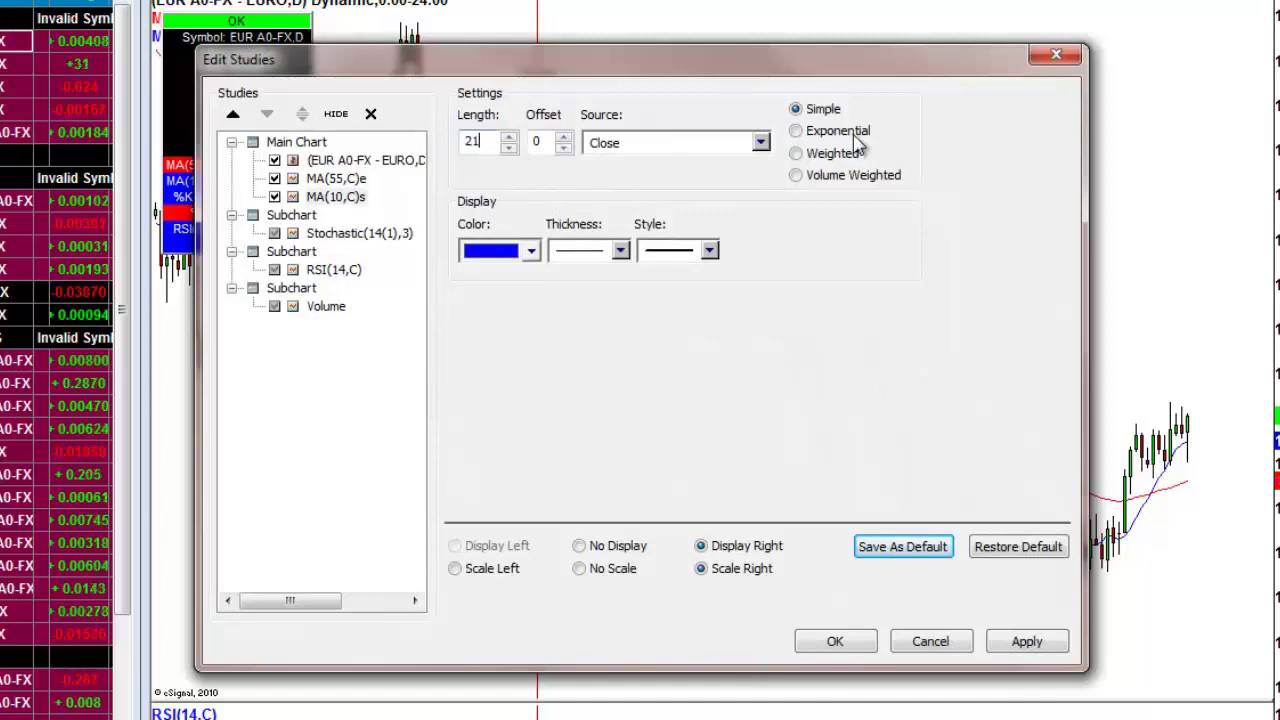
left_click(530, 251)
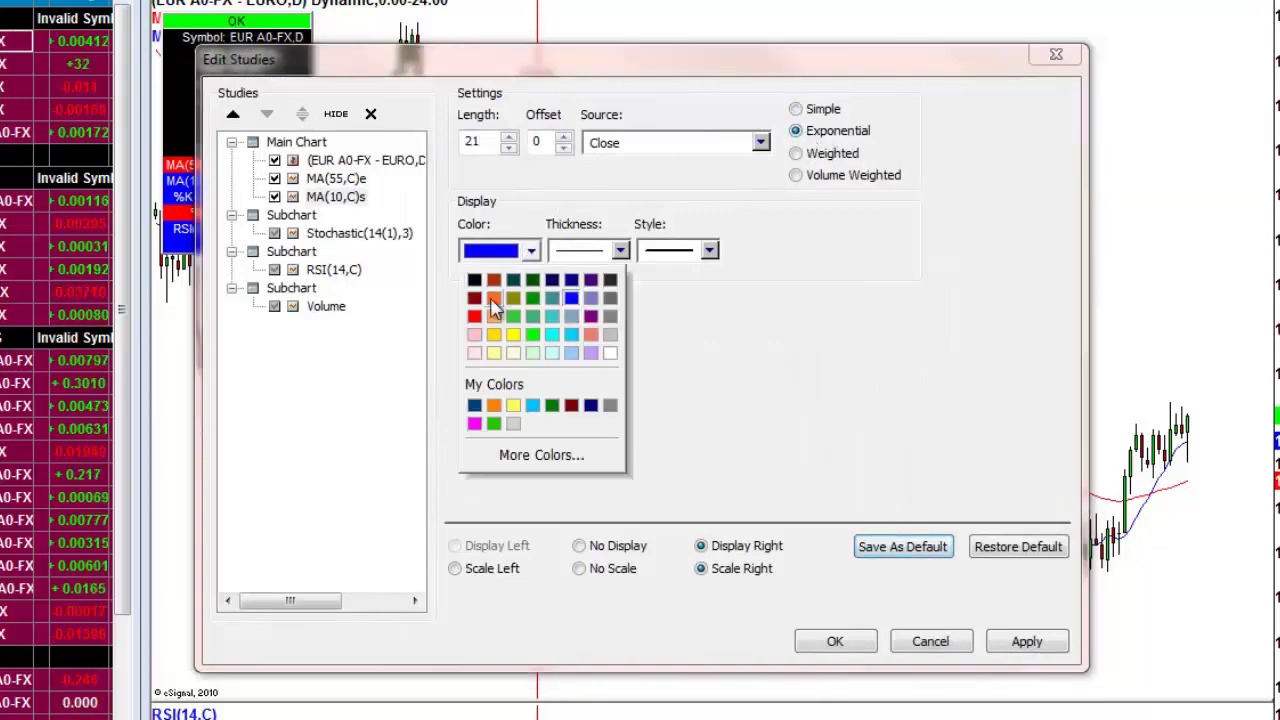
left_click(571, 298)
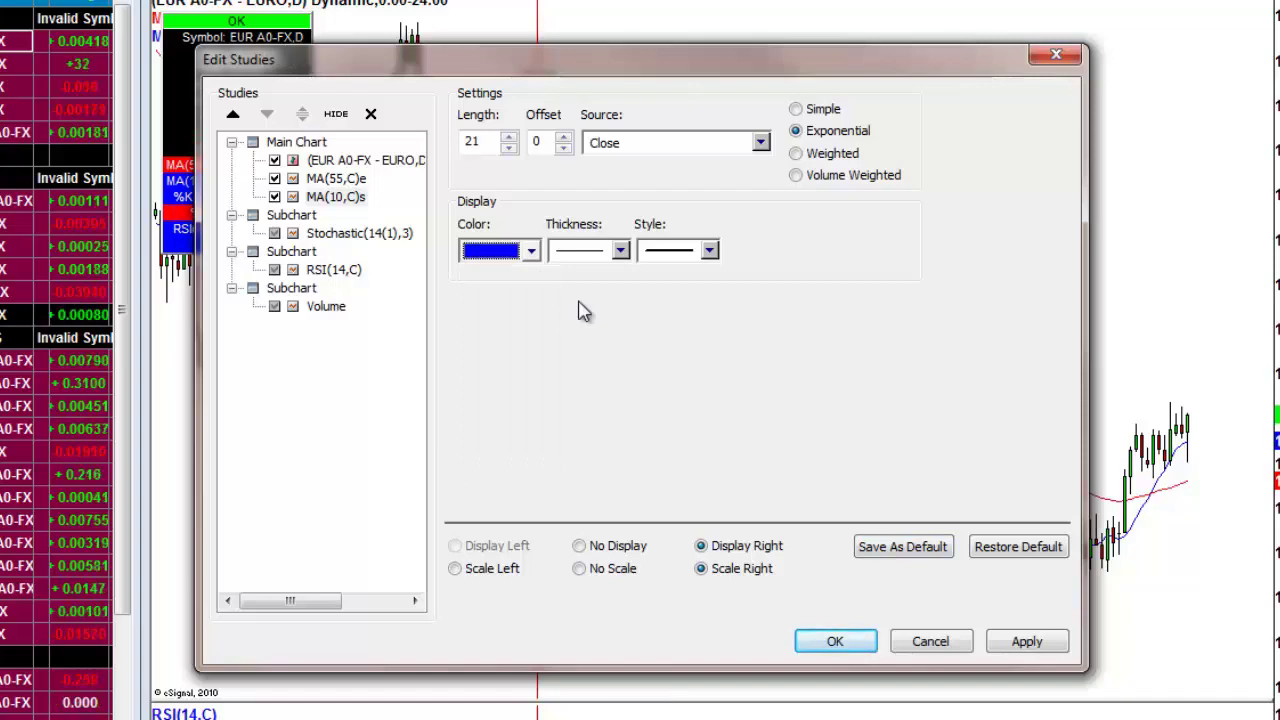
left_click(836, 641)
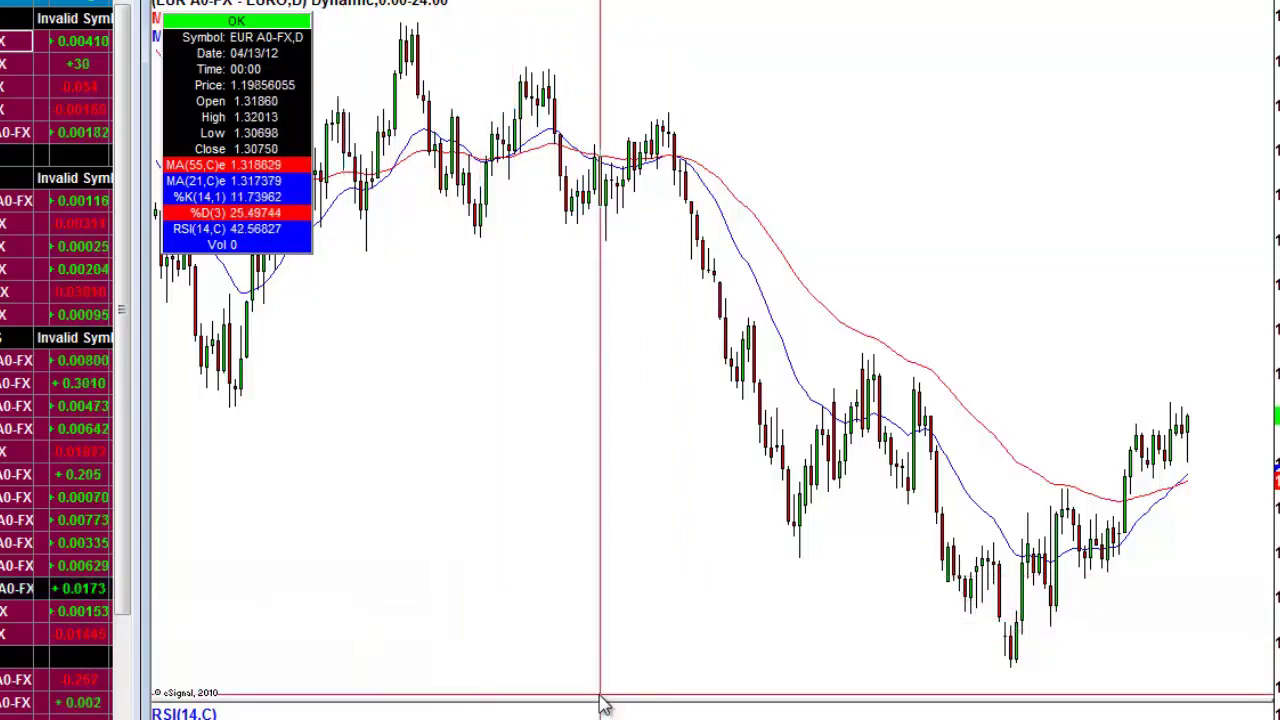
Step: Remove the 55-period and the 21-period exponential moving averages from the chart
right_click(432, 534)
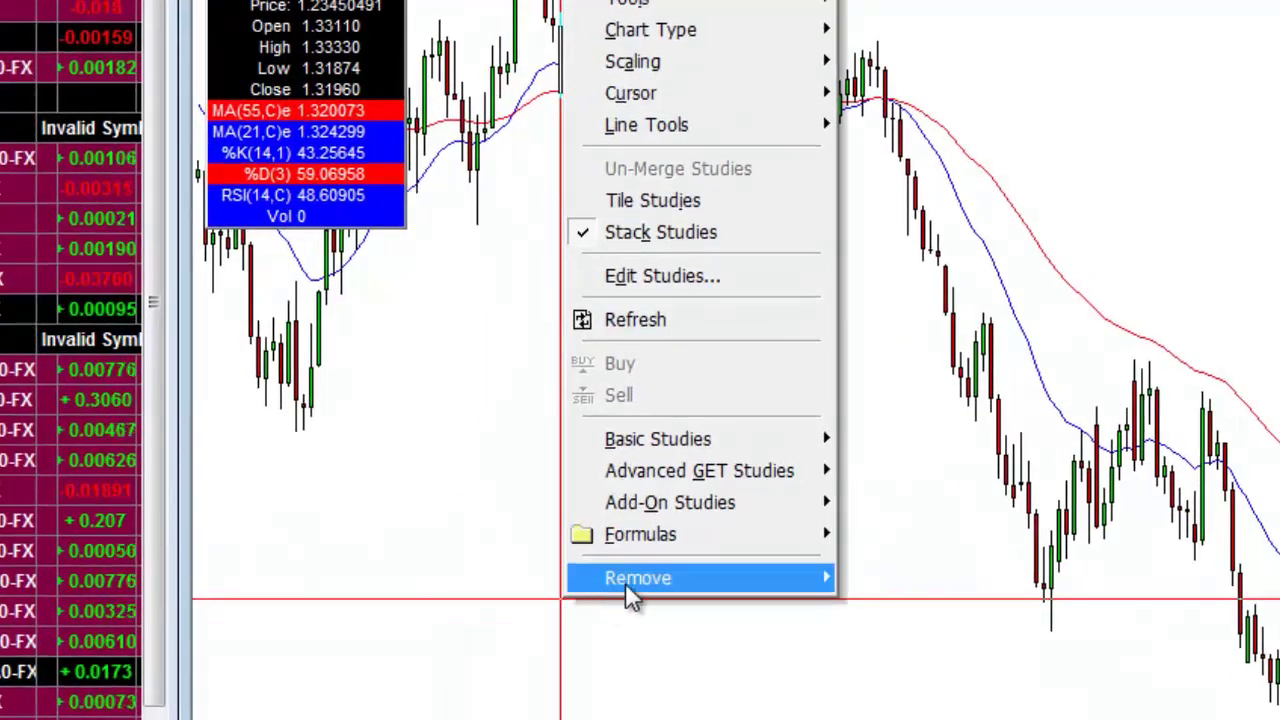
mouse_move(632, 584)
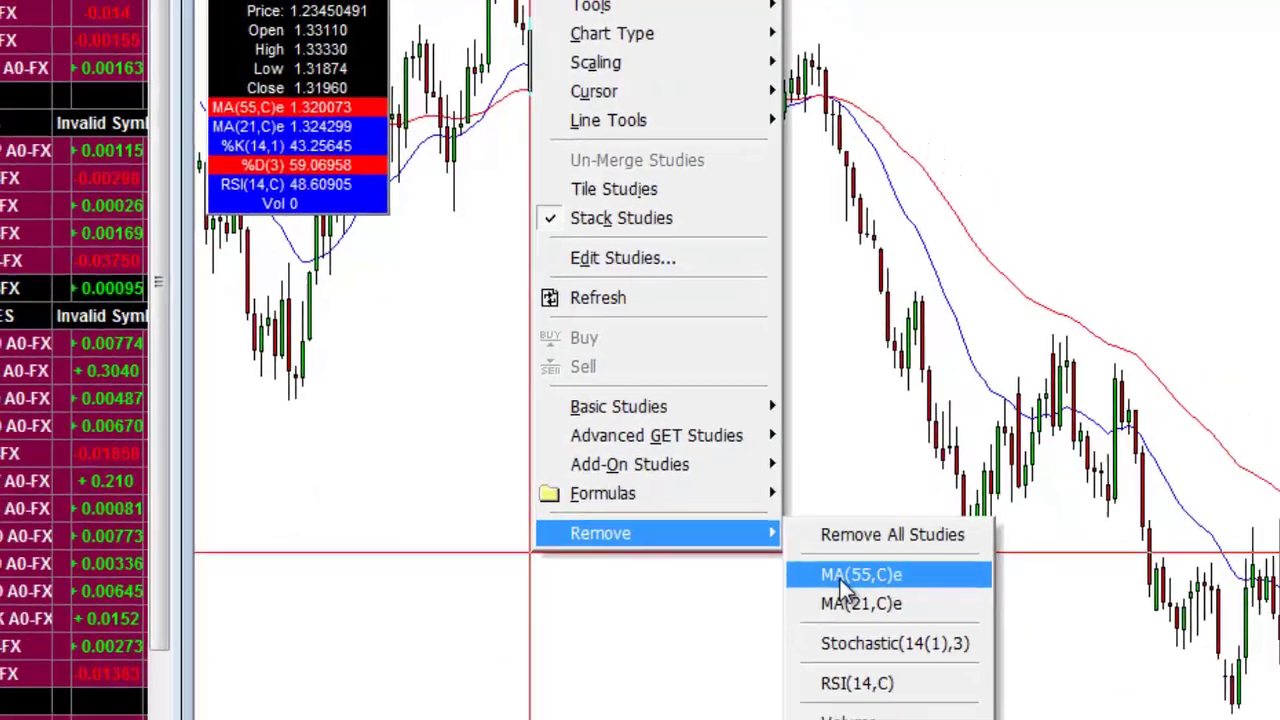
left_click(910, 625)
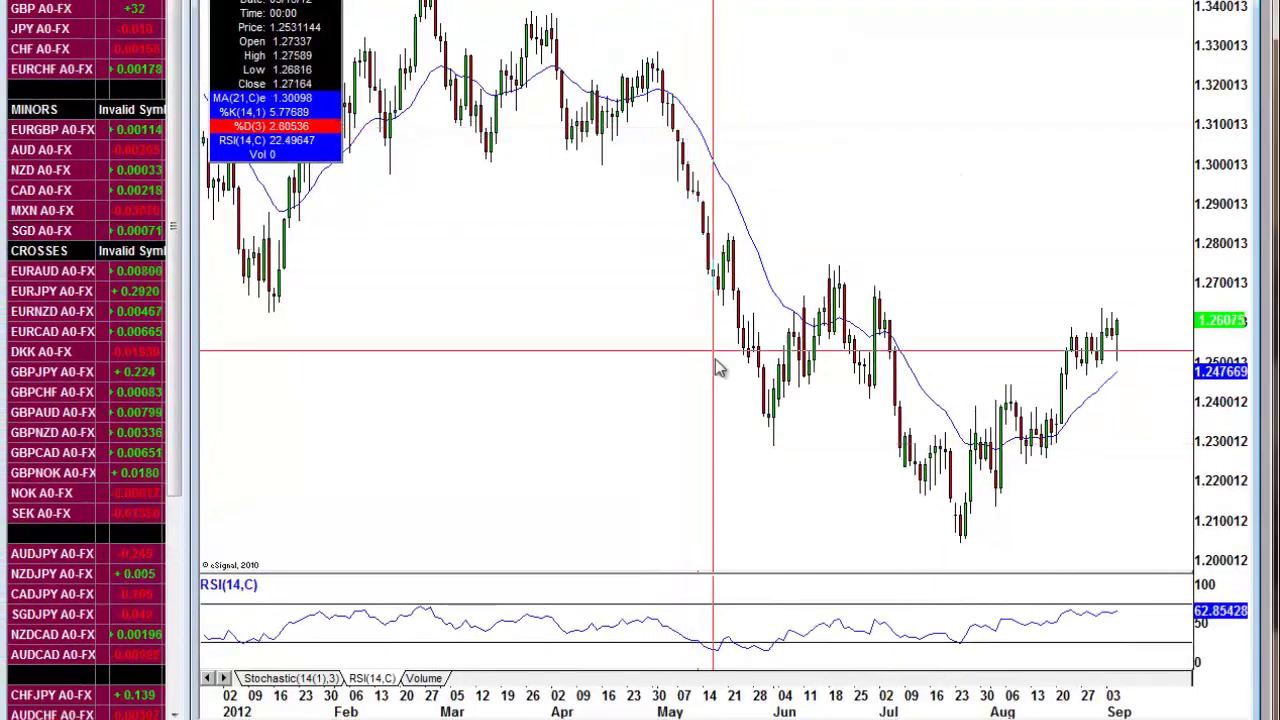
right_click(433, 438)
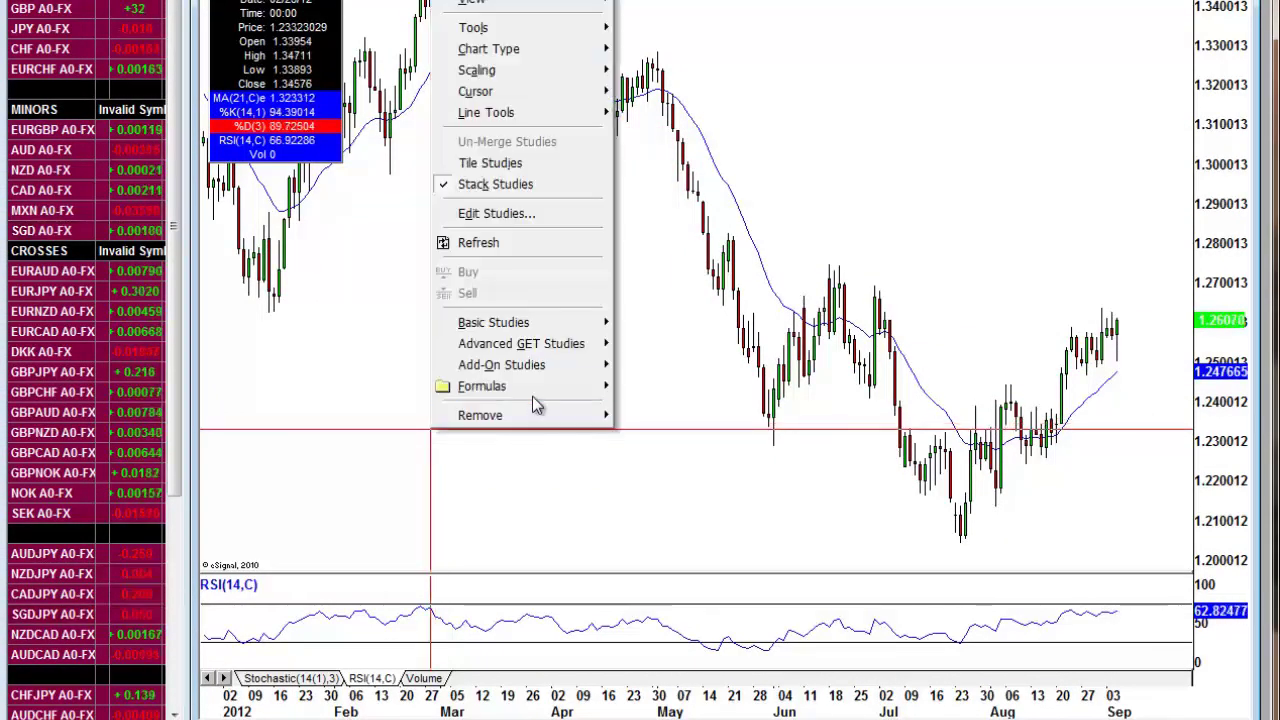
left_click(394, 436)
right_click(456, 393)
mouse_move(528, 380)
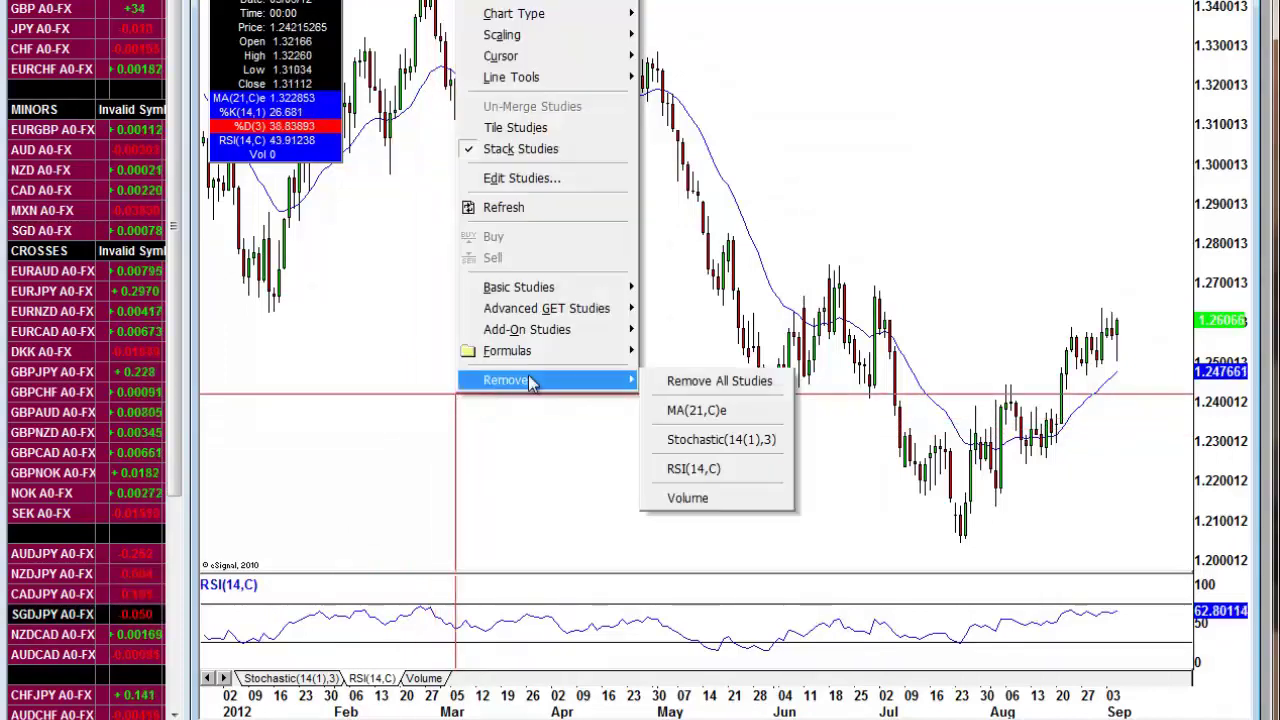
left_click(712, 408)
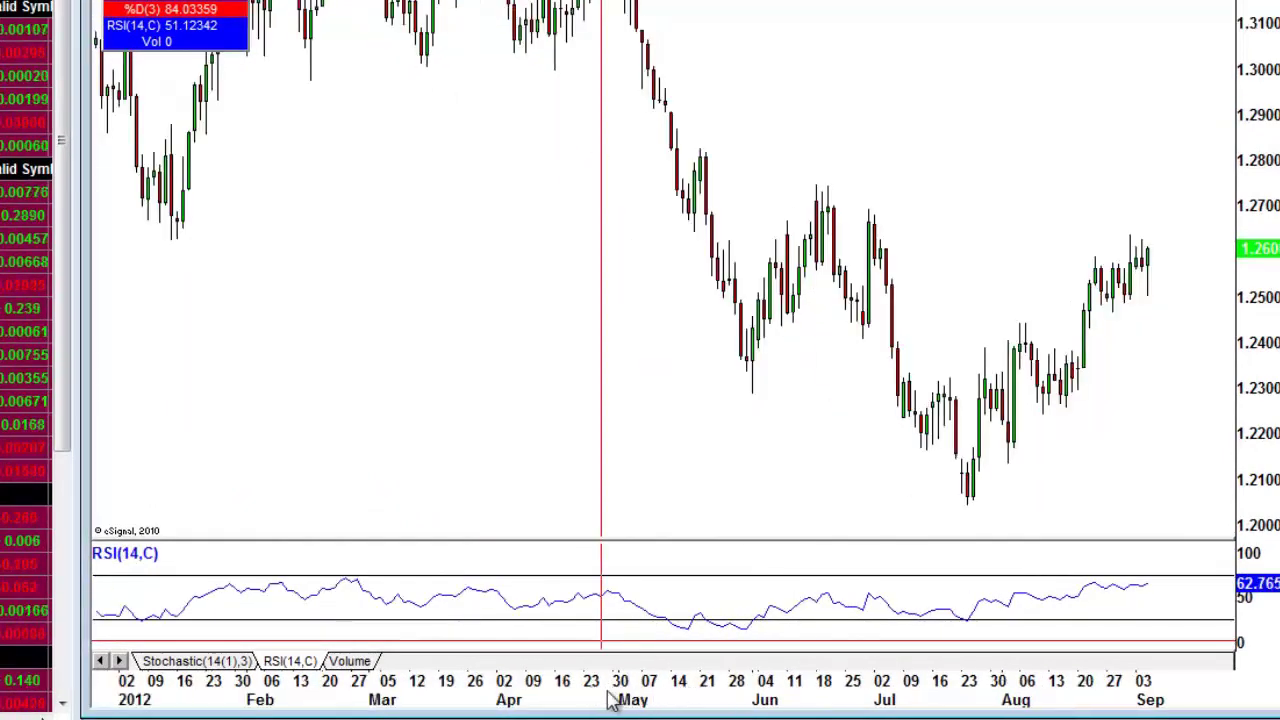
Step: Compress the bar spacing to show history back to late 2010 and draw an extended trendline down from the late-August 2011 high along the falling highs
left_click_drag(730, 703, 525, 703)
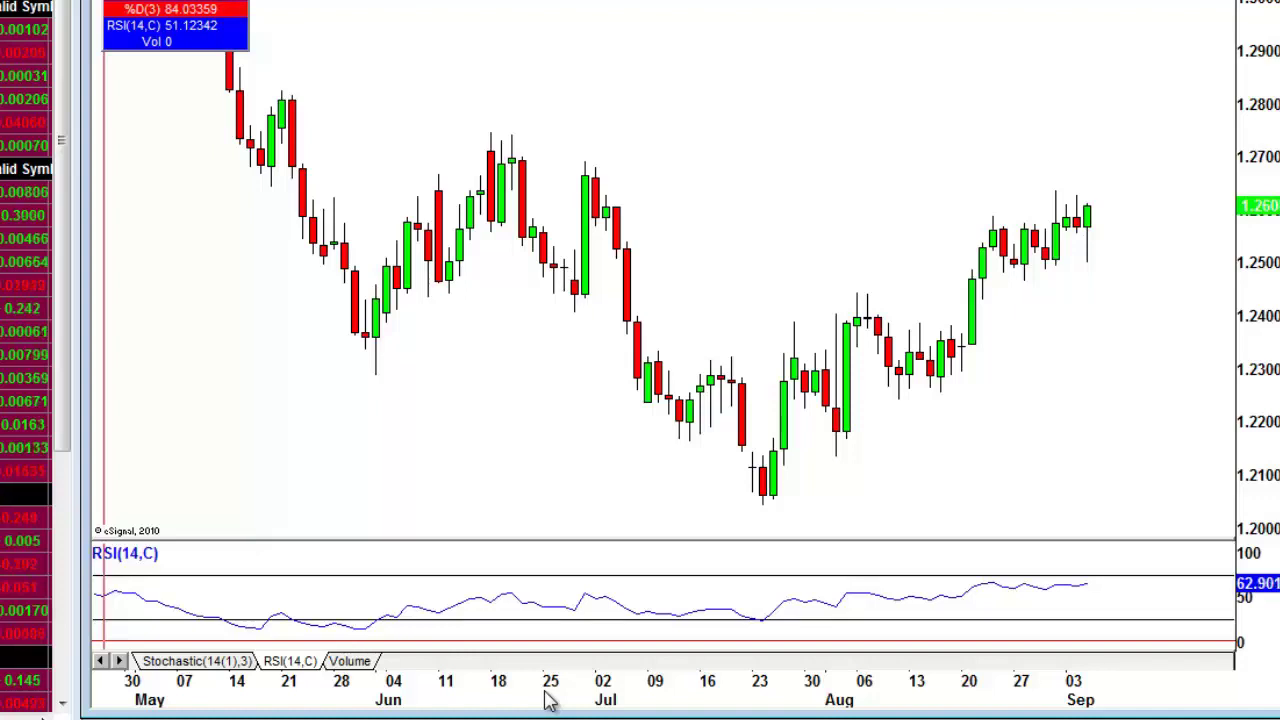
left_click_drag(548, 700, 907, 708)
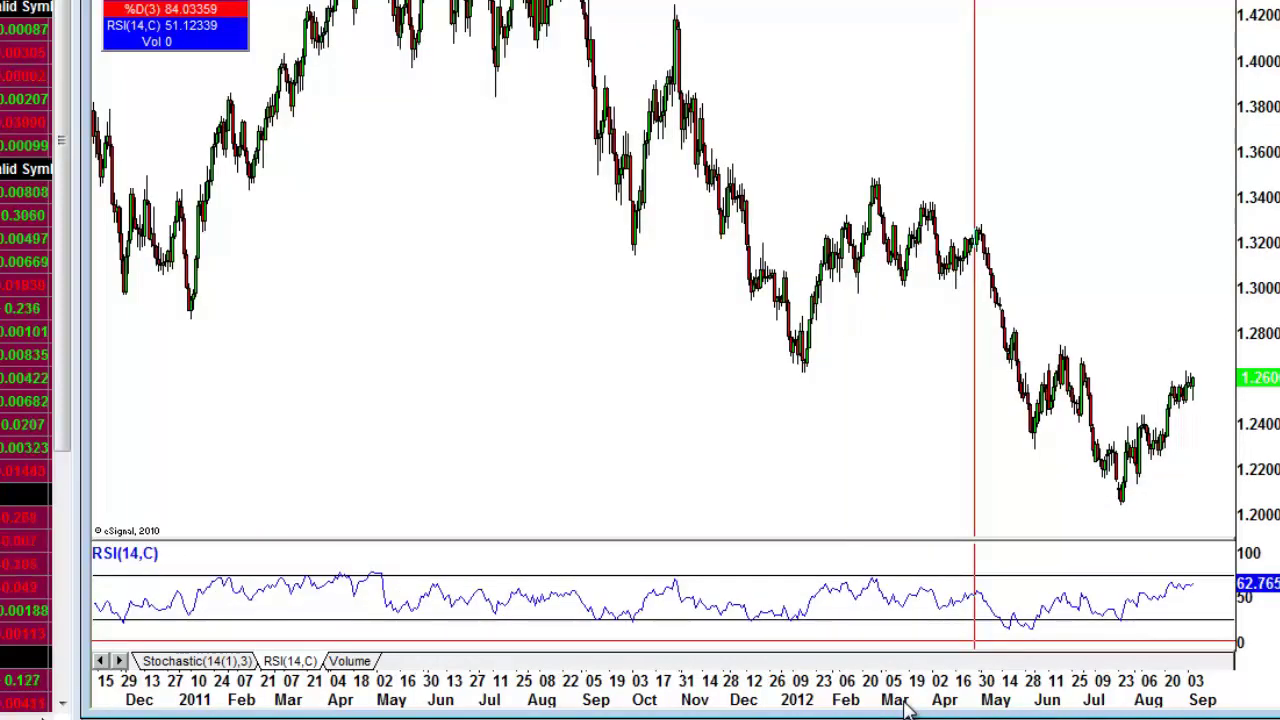
mouse_move(907, 708)
left_mouse_down()
mouse_move(825, 719)
mouse_move(905, 719)
left_mouse_up()
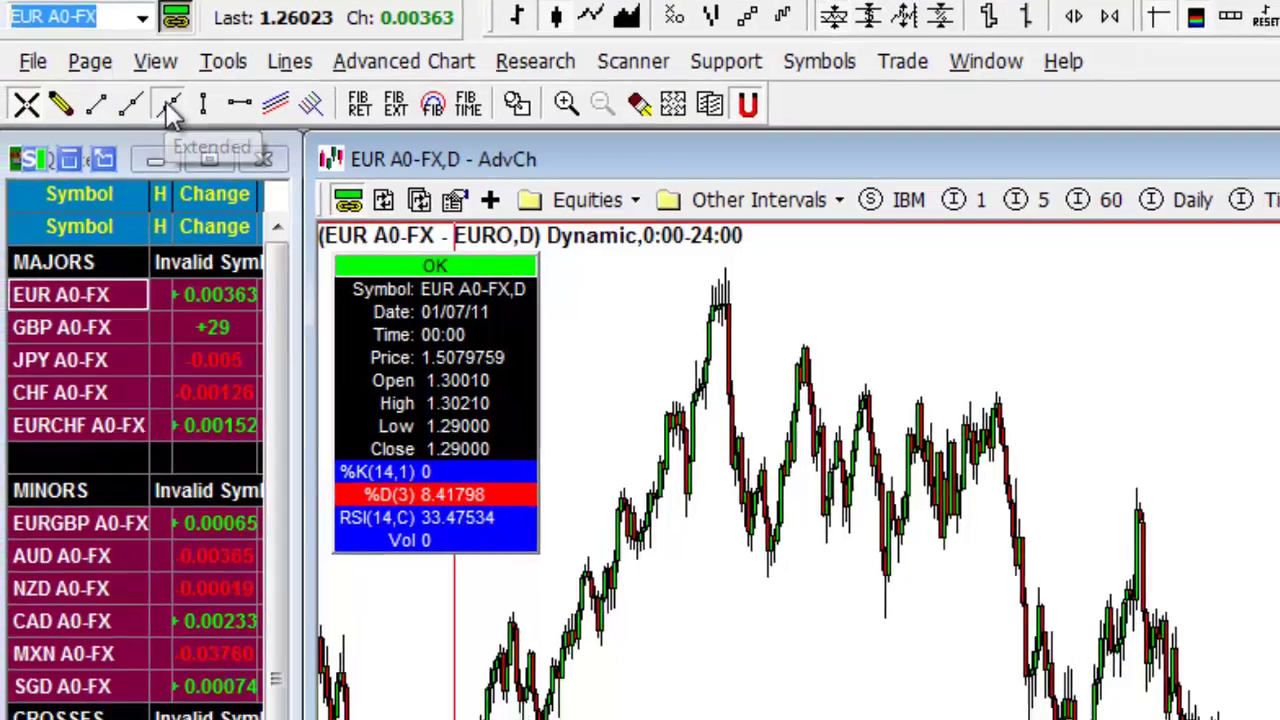
left_click(165, 123)
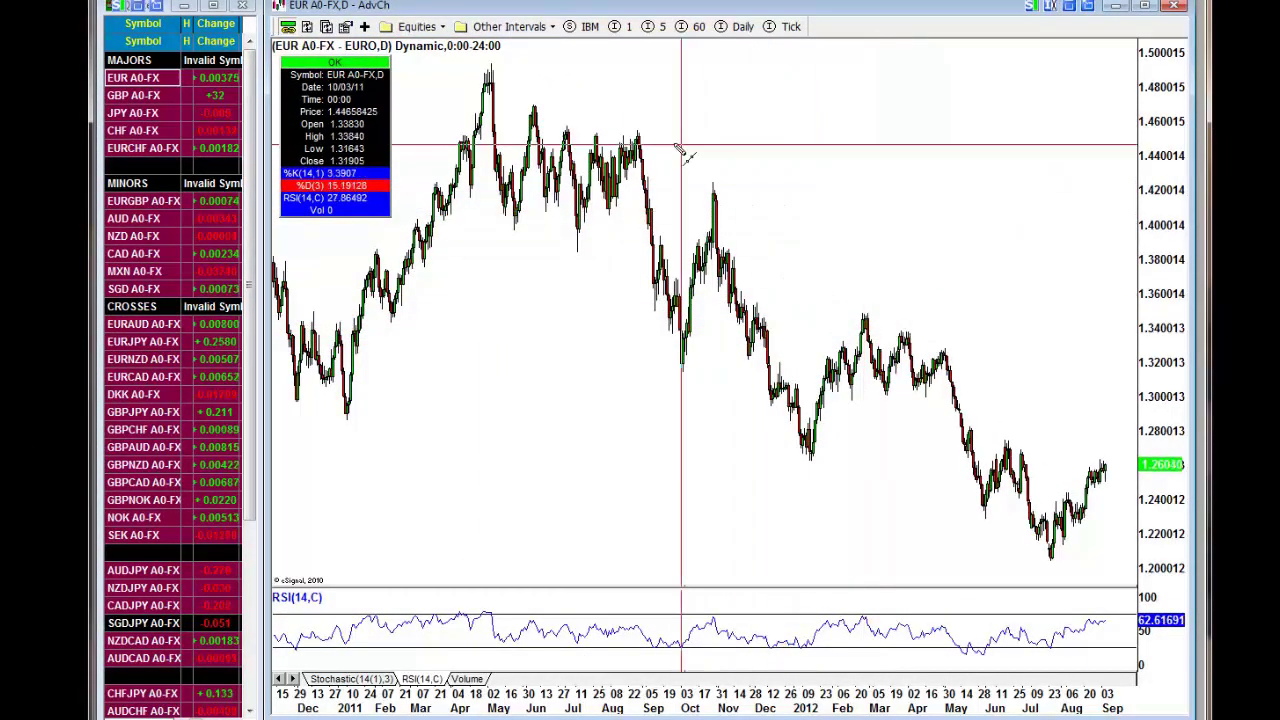
left_click_drag(636, 130, 1024, 406)
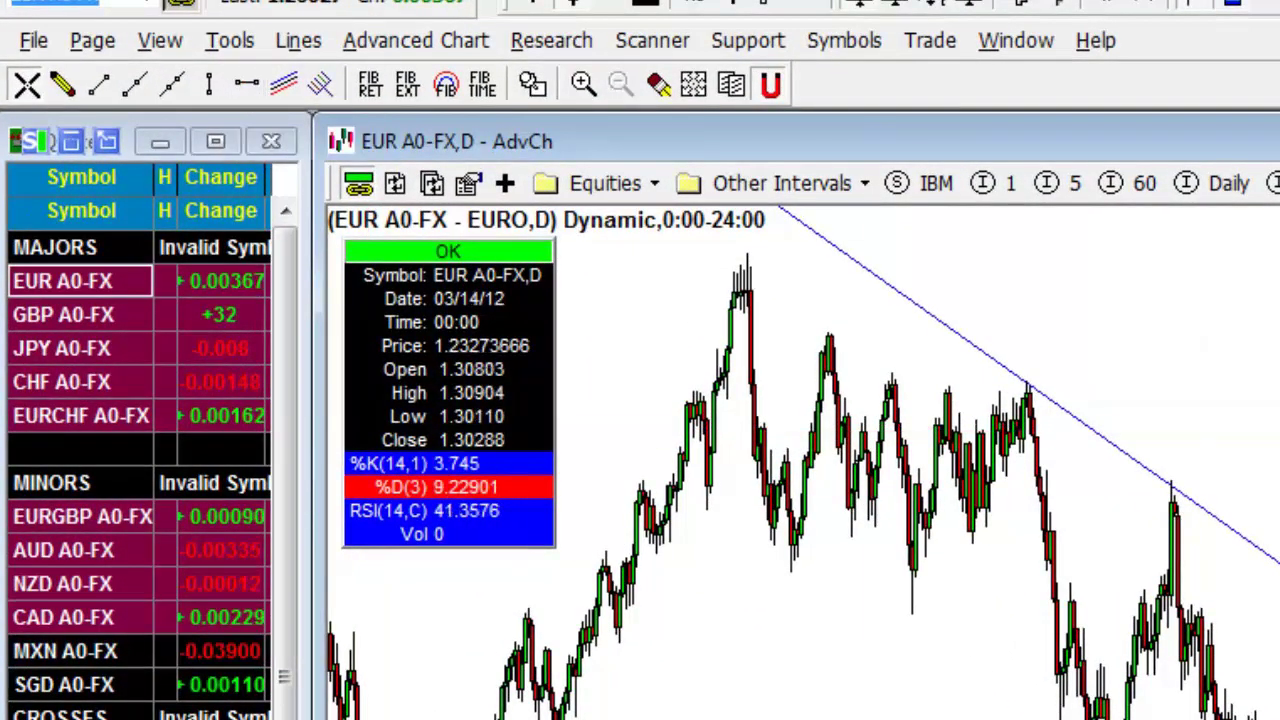
Step: Draw a horizontal line across the chart at the January 2012 low, at about 1.26
left_click(247, 85)
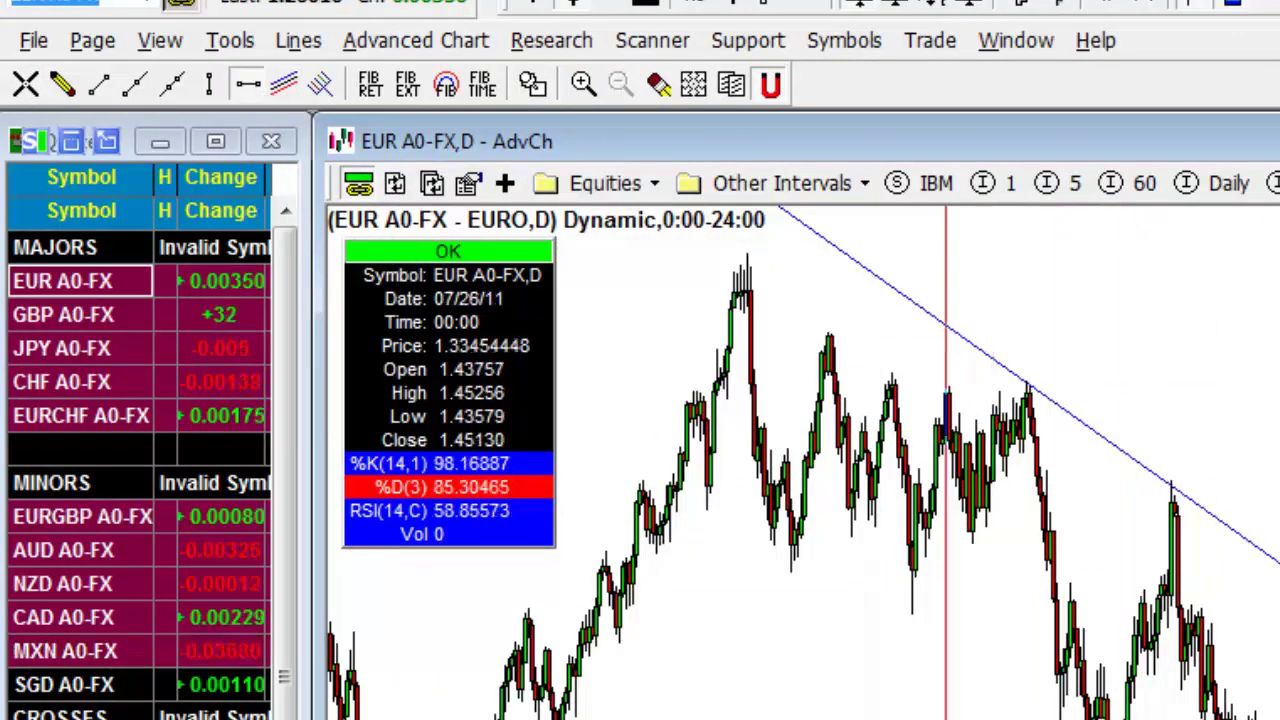
left_click(248, 88)
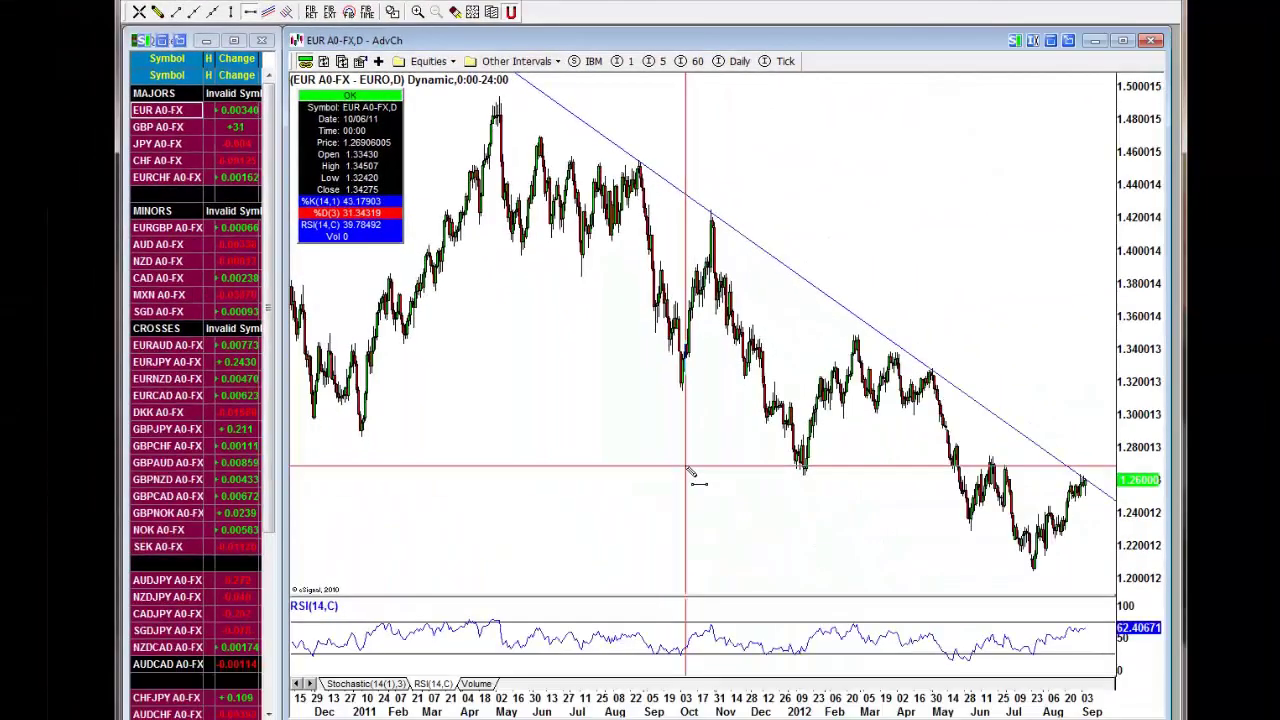
left_click(688, 430)
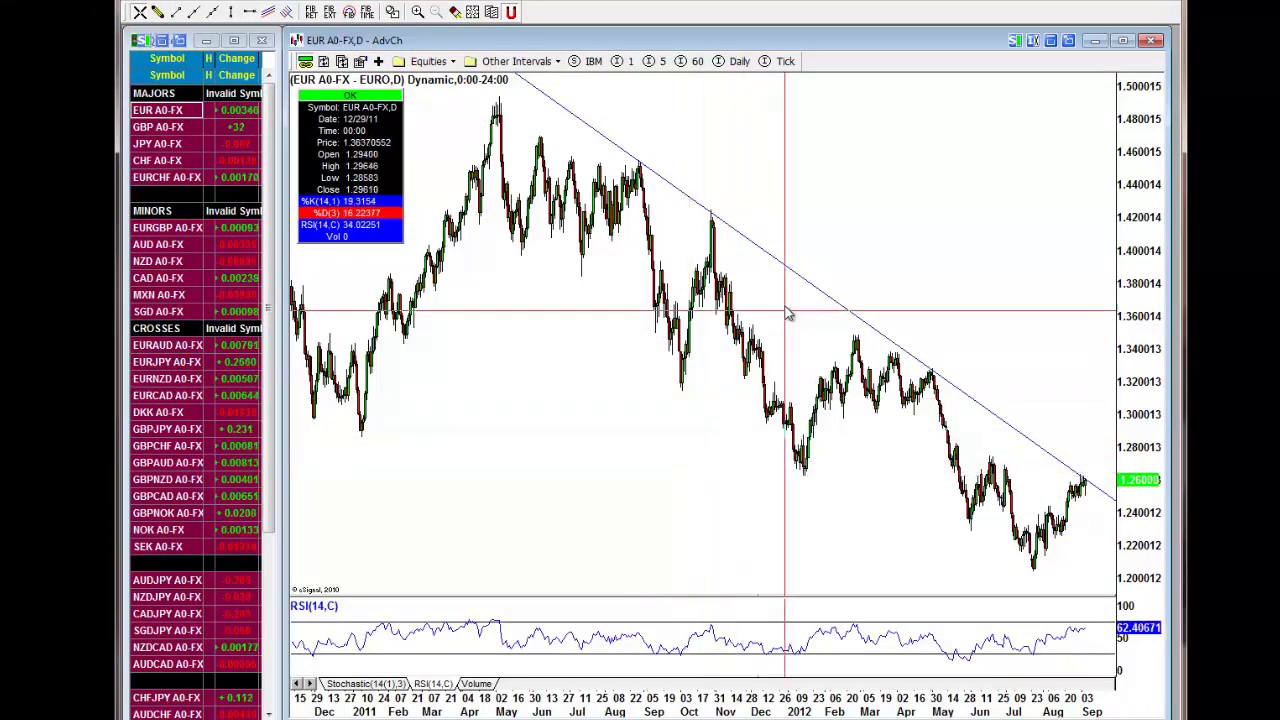
scroll(1103, 542, "down", 3)
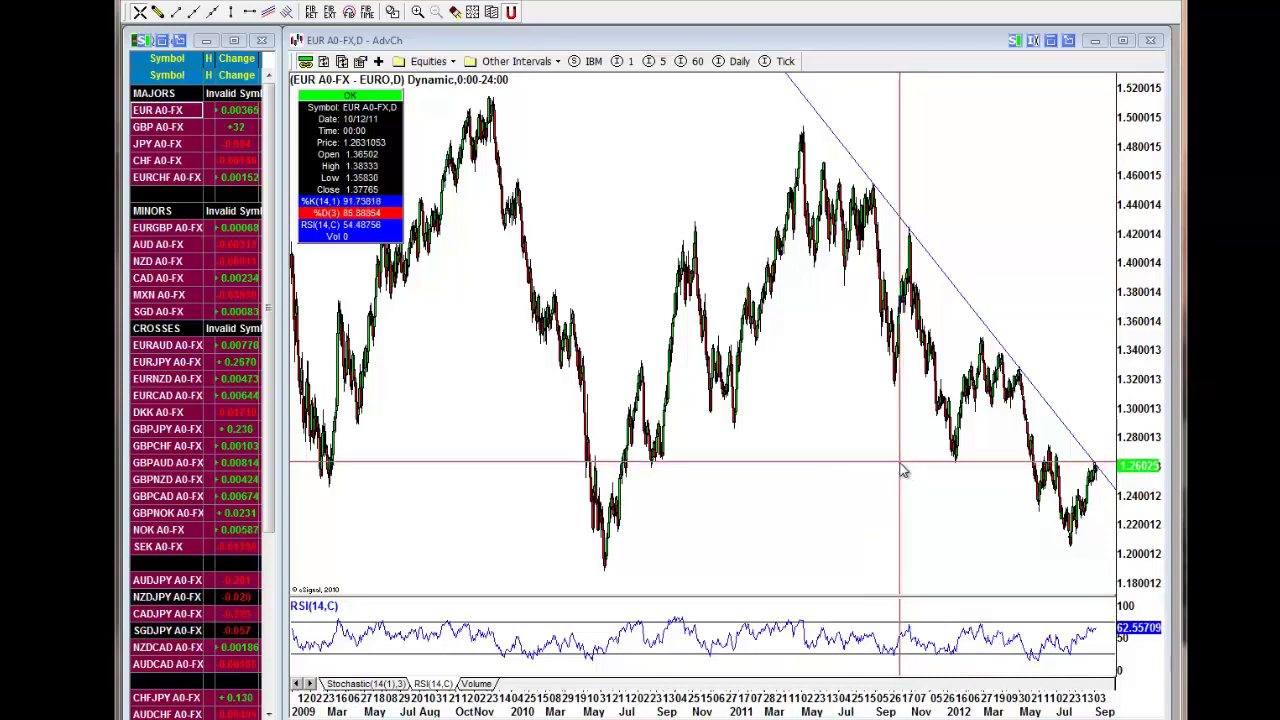
left_click(250, 11)
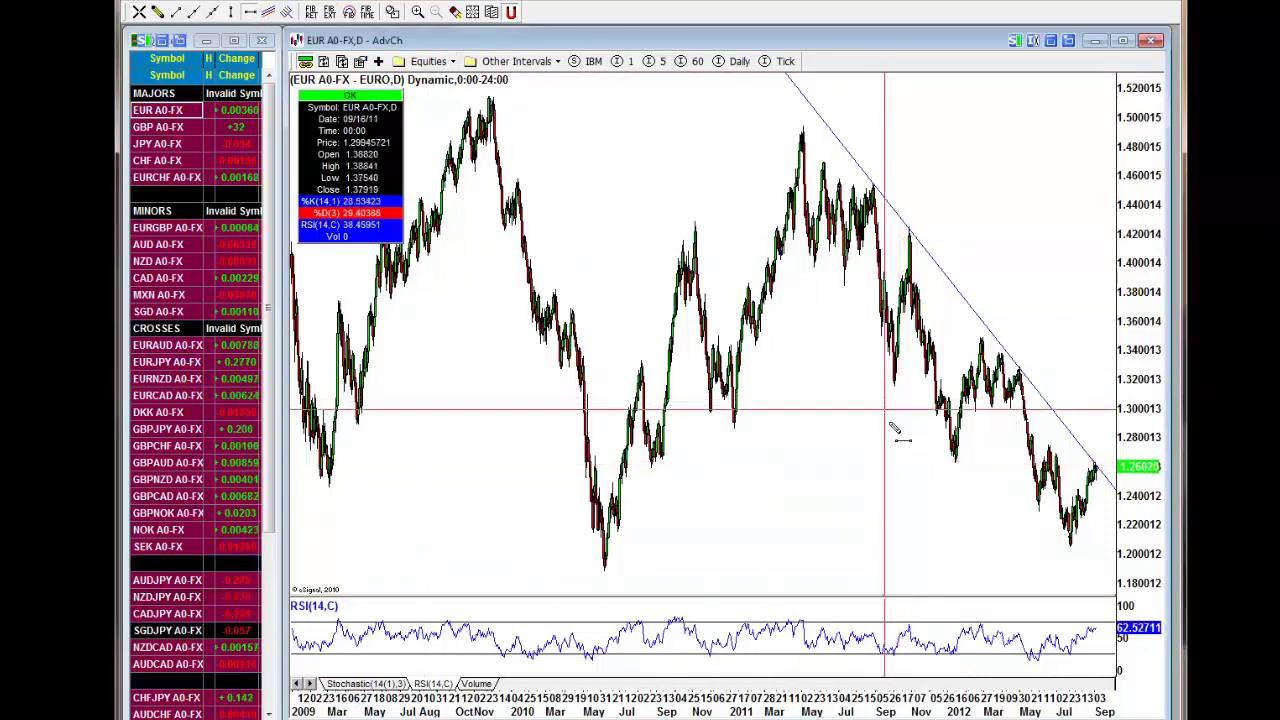
left_click(914, 463)
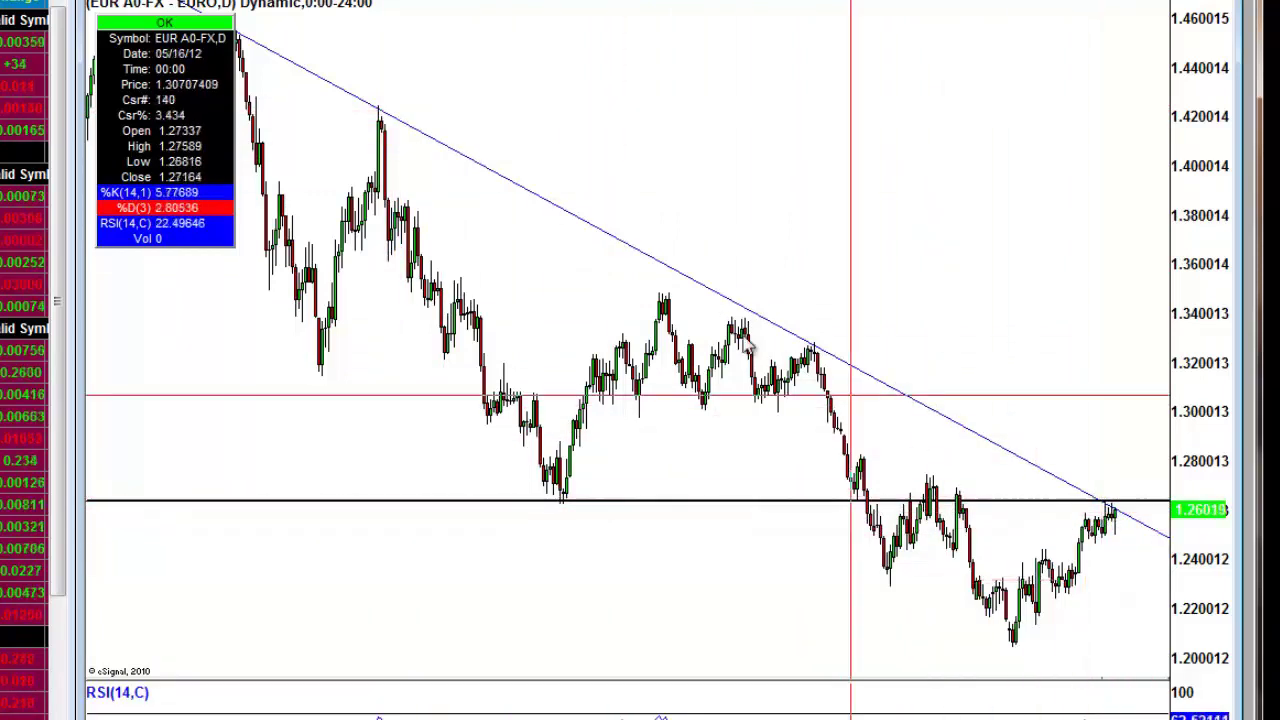
Step: Examine the current price against the descending trendline and the horizontal level over longer and shorter history
scroll(840, 400, "down", 5)
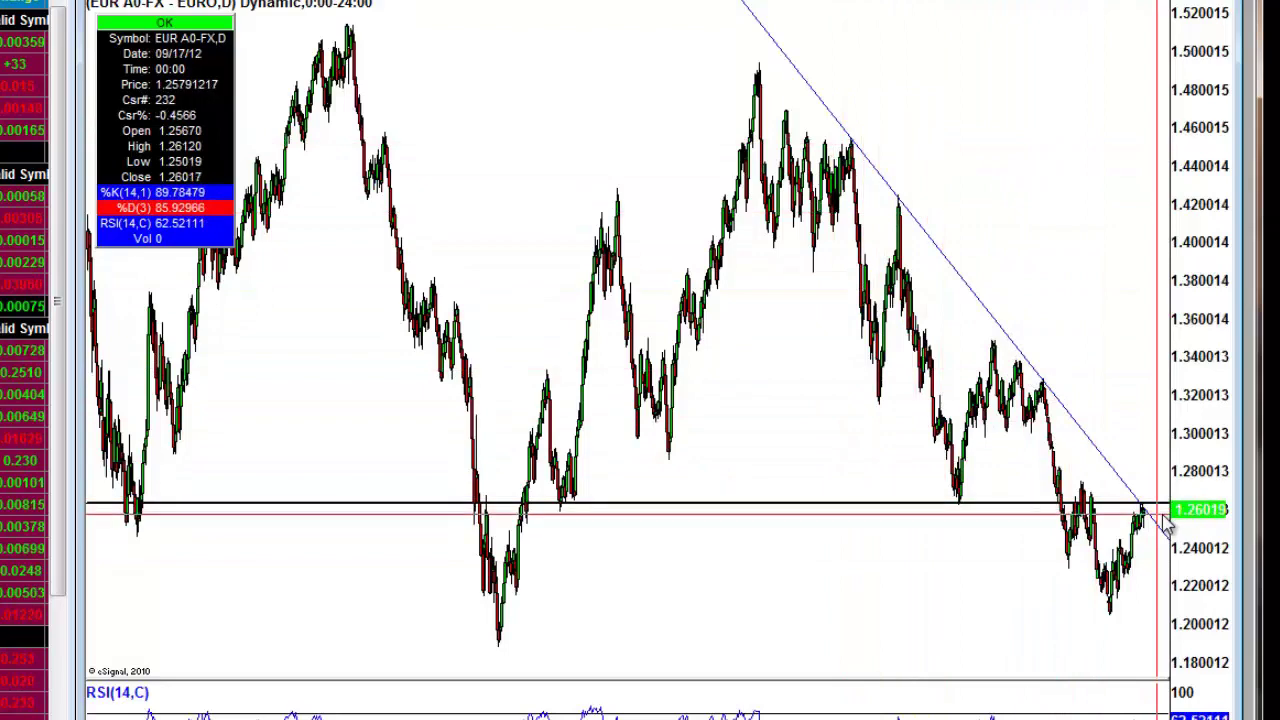
scroll(1120, 660, "up", 4)
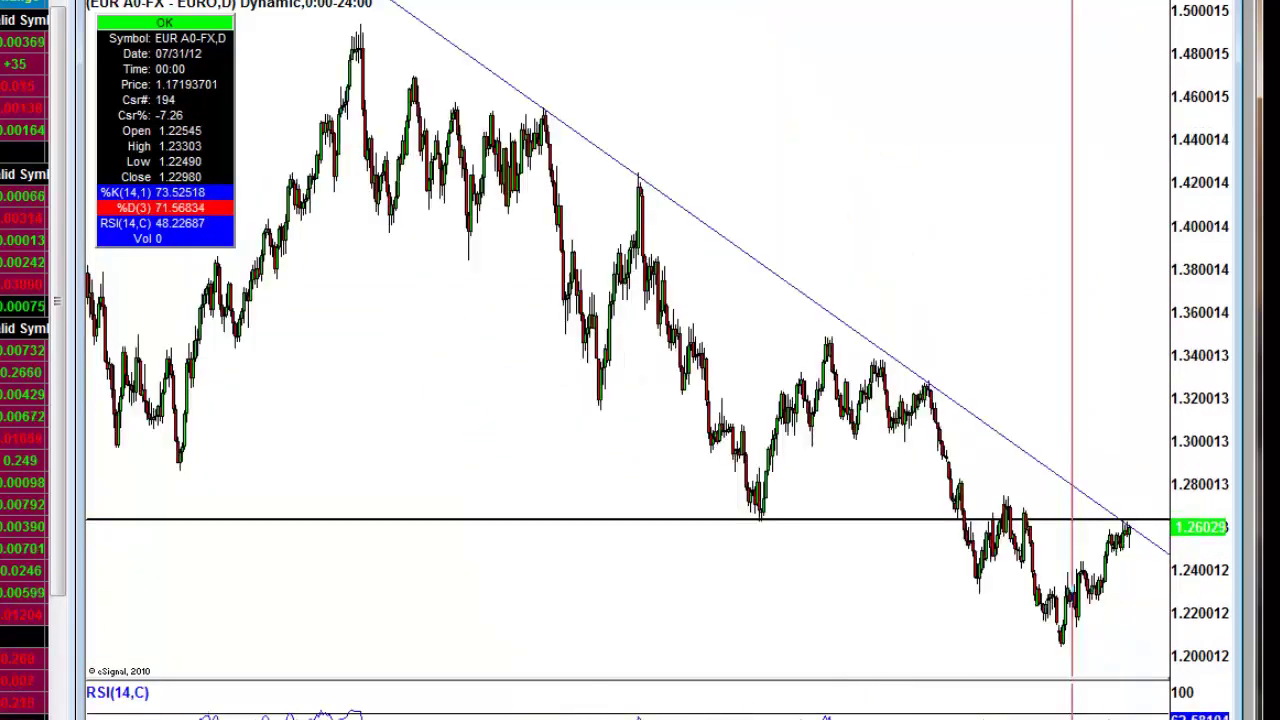
left_click_drag(1071, 643, 925, 645)
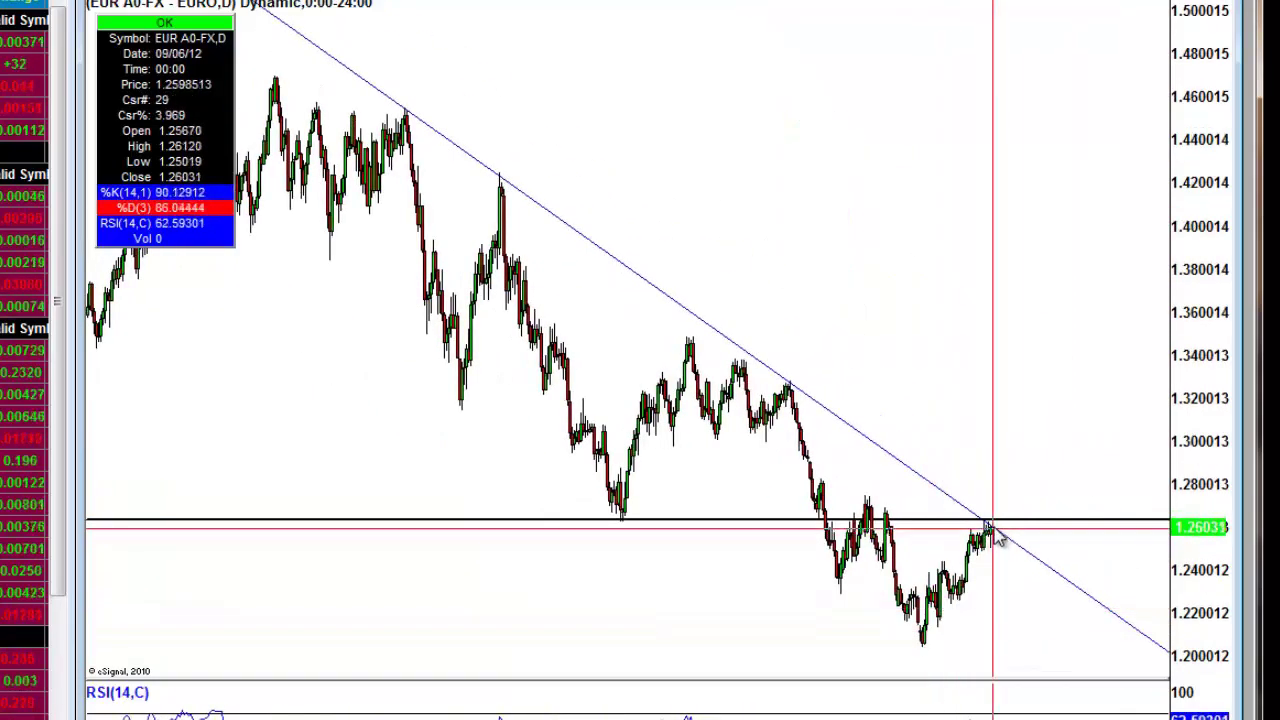